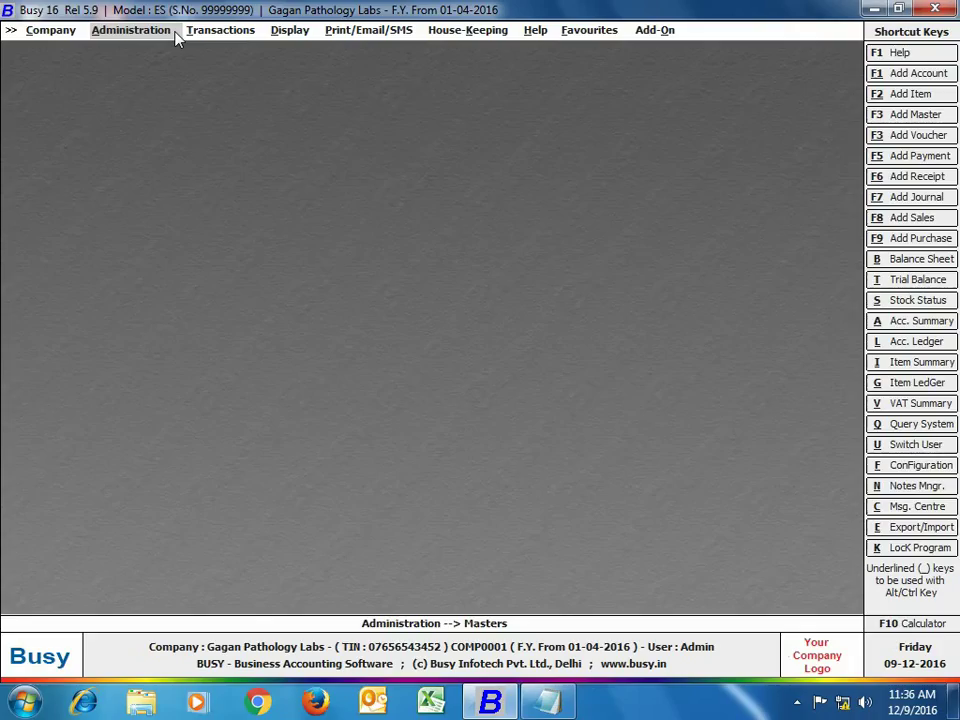
Step: Set Change Voucher Type Caption(s) to Y on the General page of Features / Options
click(175, 35)
click(133, 67)
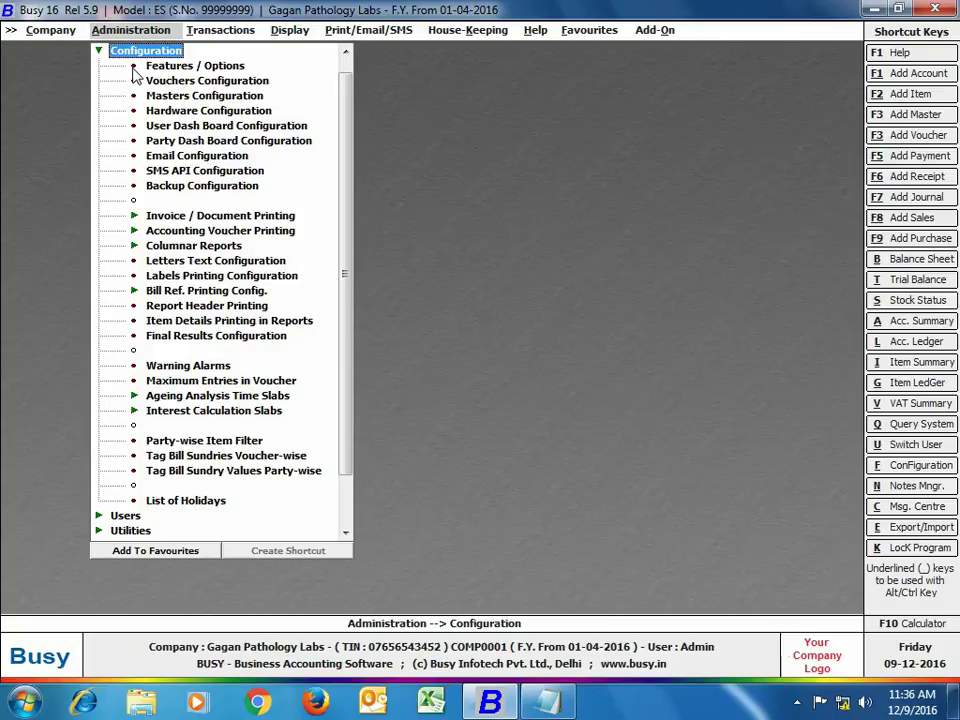
double_click(134, 70)
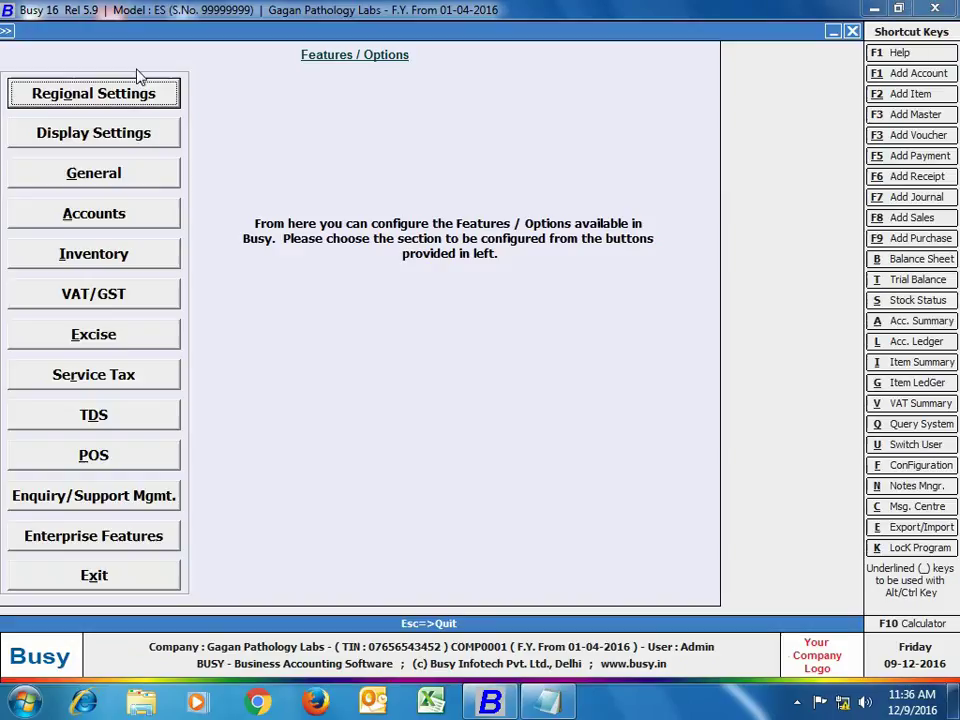
click(146, 173)
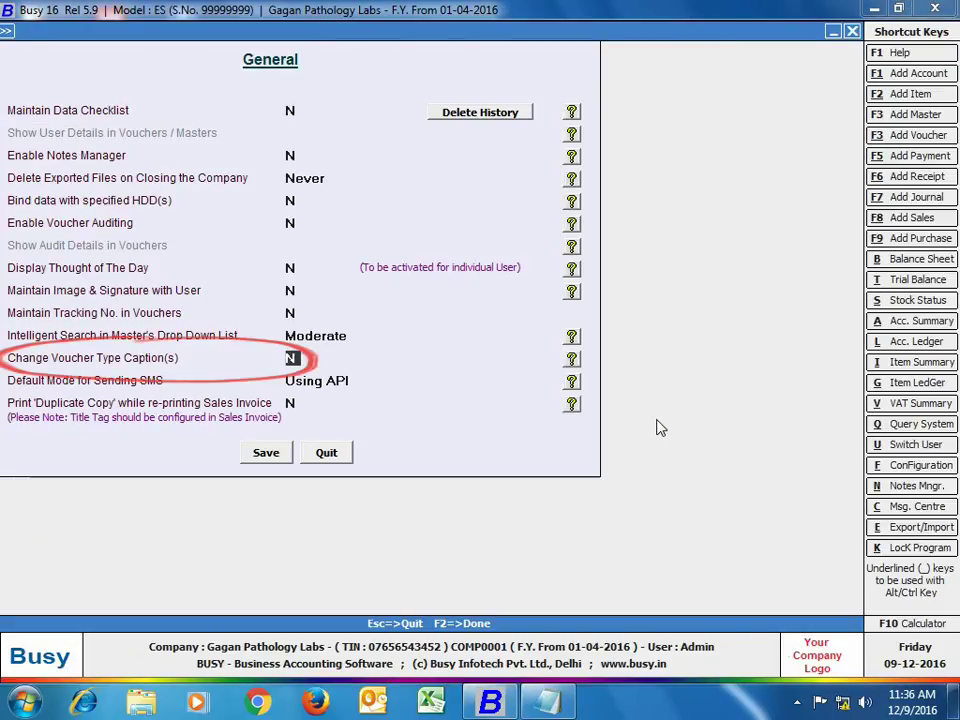
key(y)
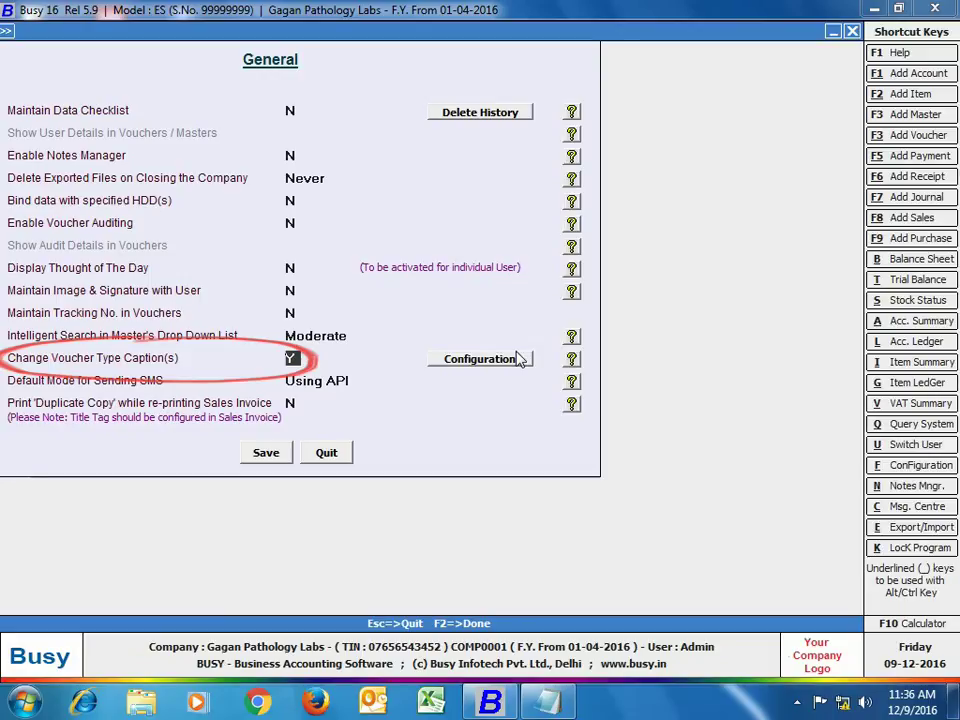
Step: Caption the Sales voucher type as Tests with short name Test, and save the captions
click(519, 360)
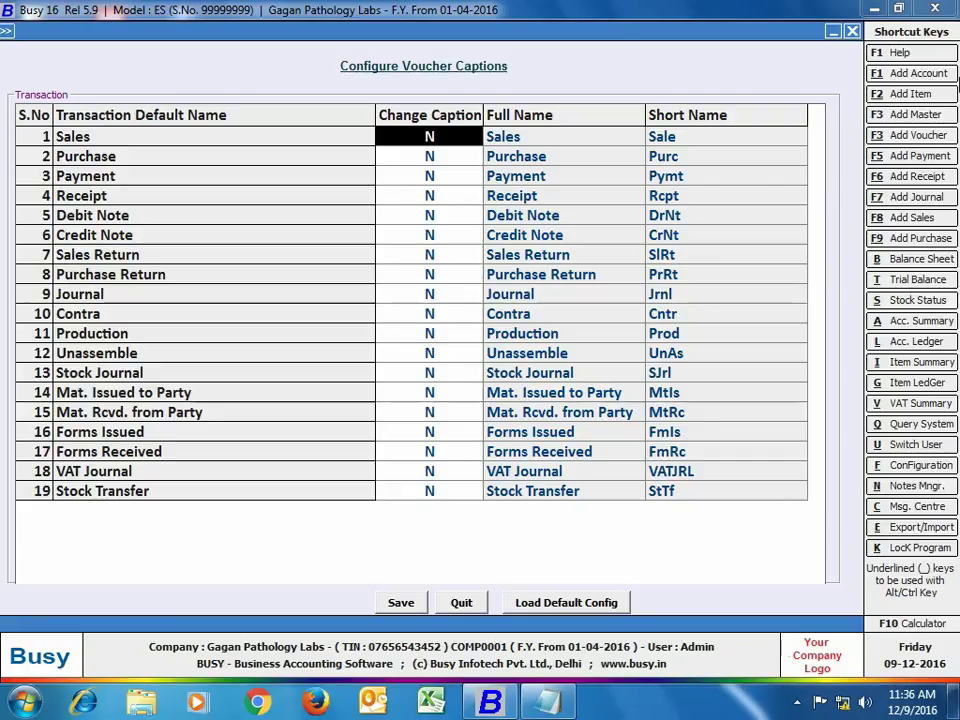
text(Y)
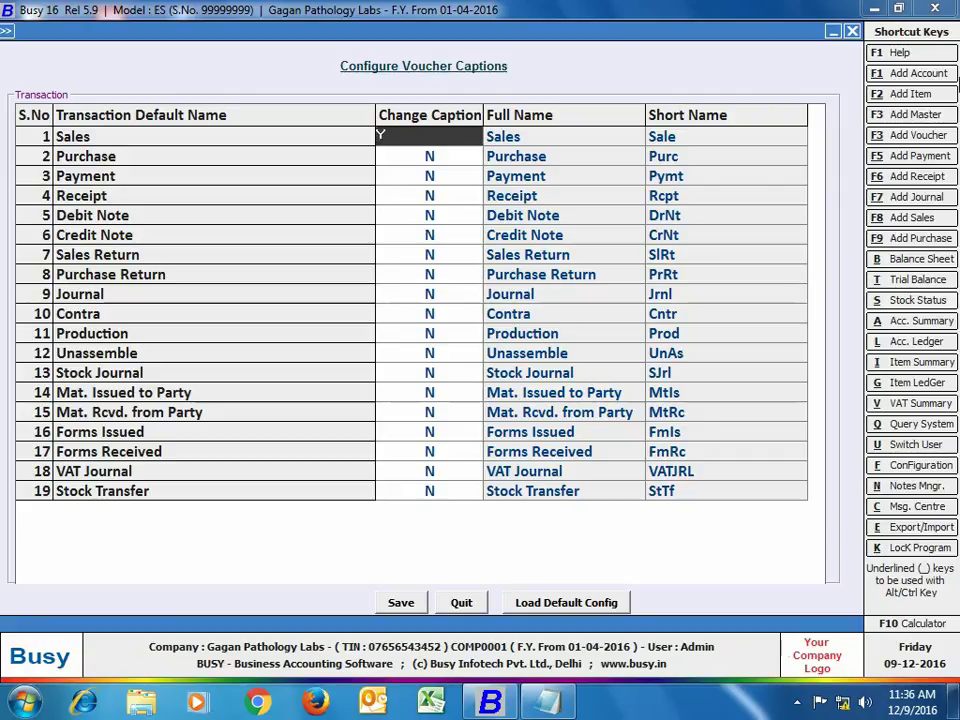
key(Return)
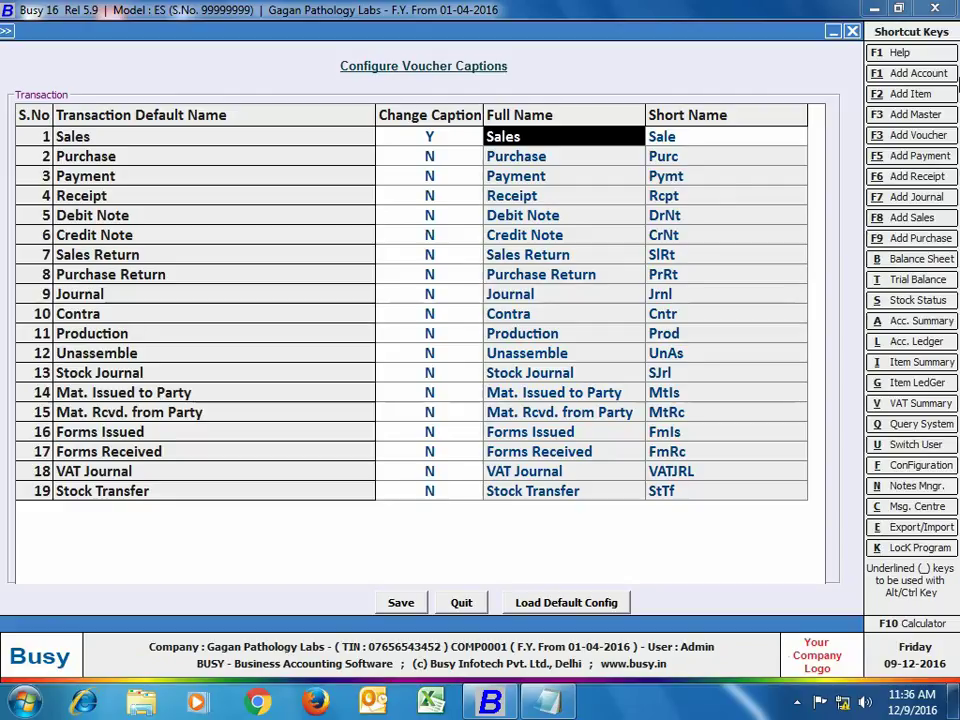
text(Tests)
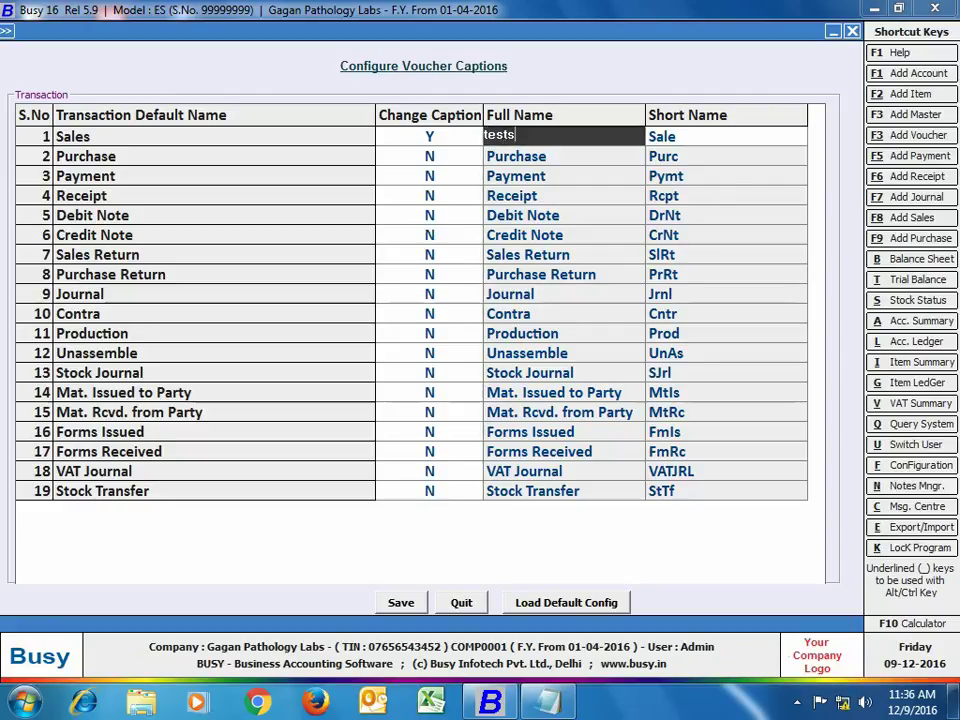
key(Return)
text(Test)
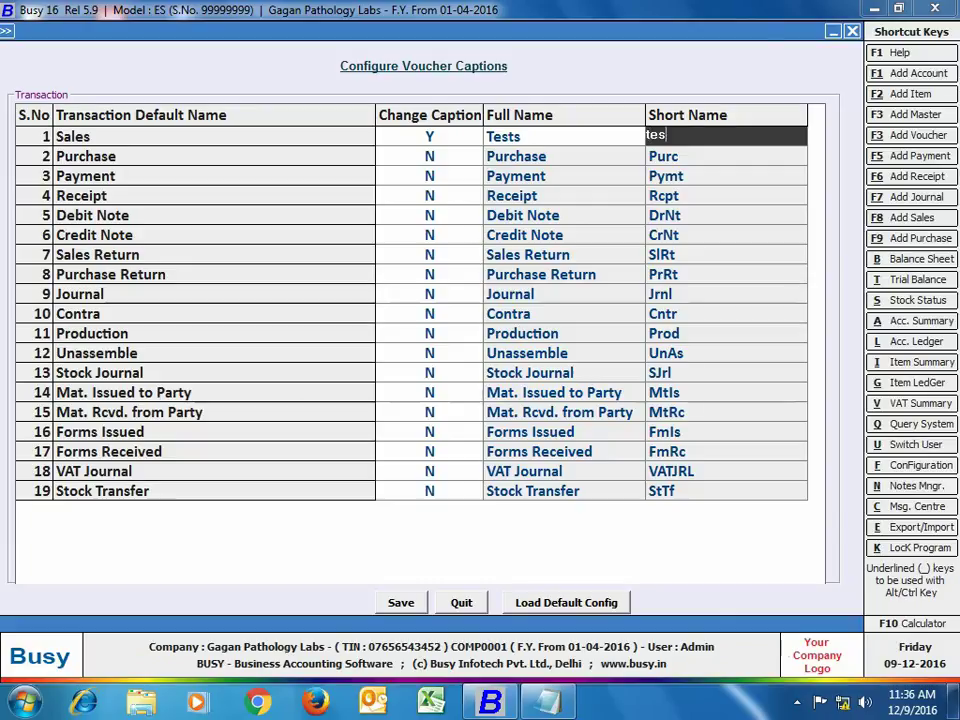
key(Return)
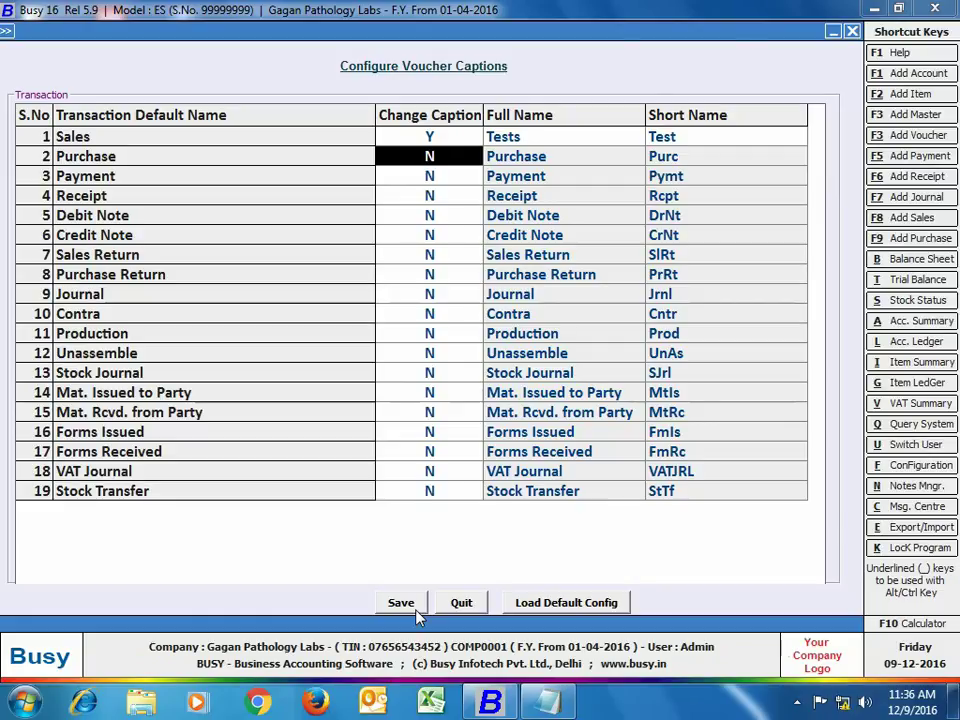
click(416, 608)
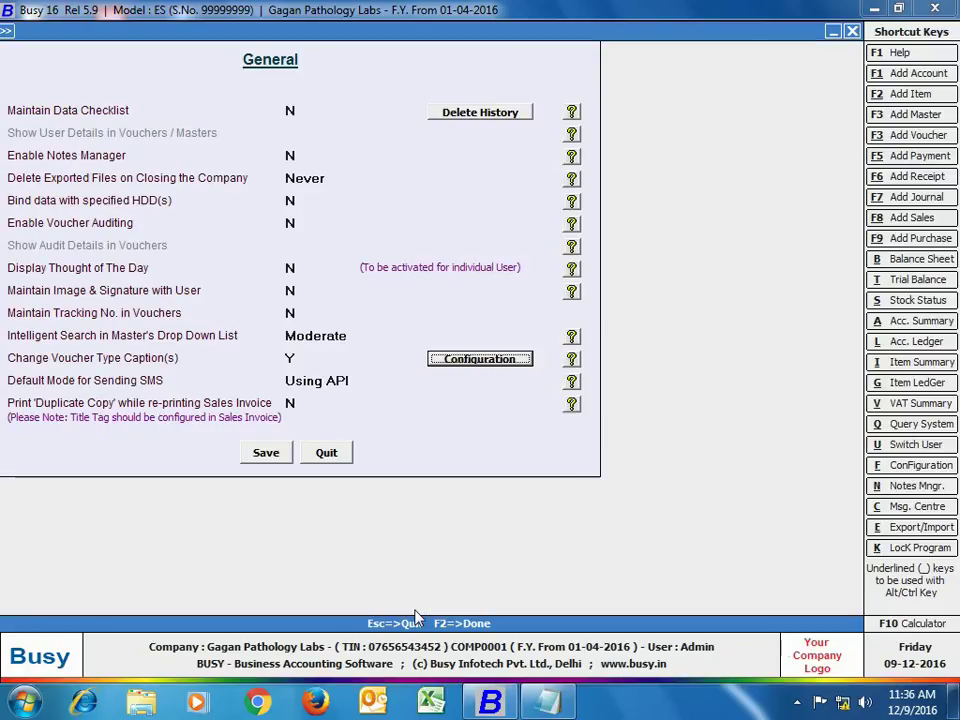
Step: Save the General options, then rename the Sales series Main to X-Ray
click(270, 455)
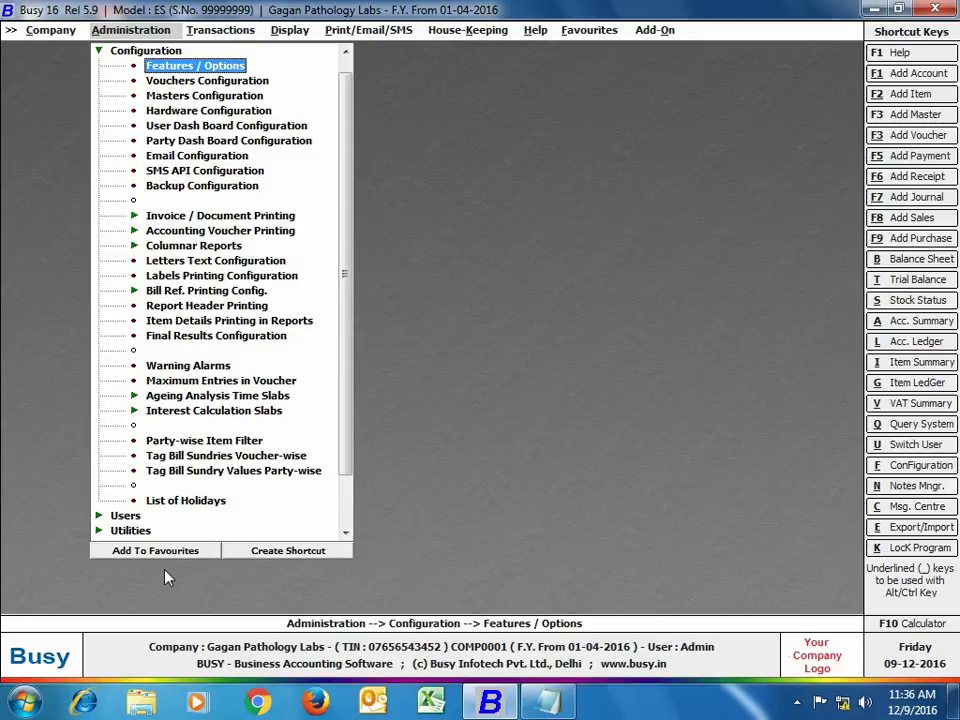
click(158, 81)
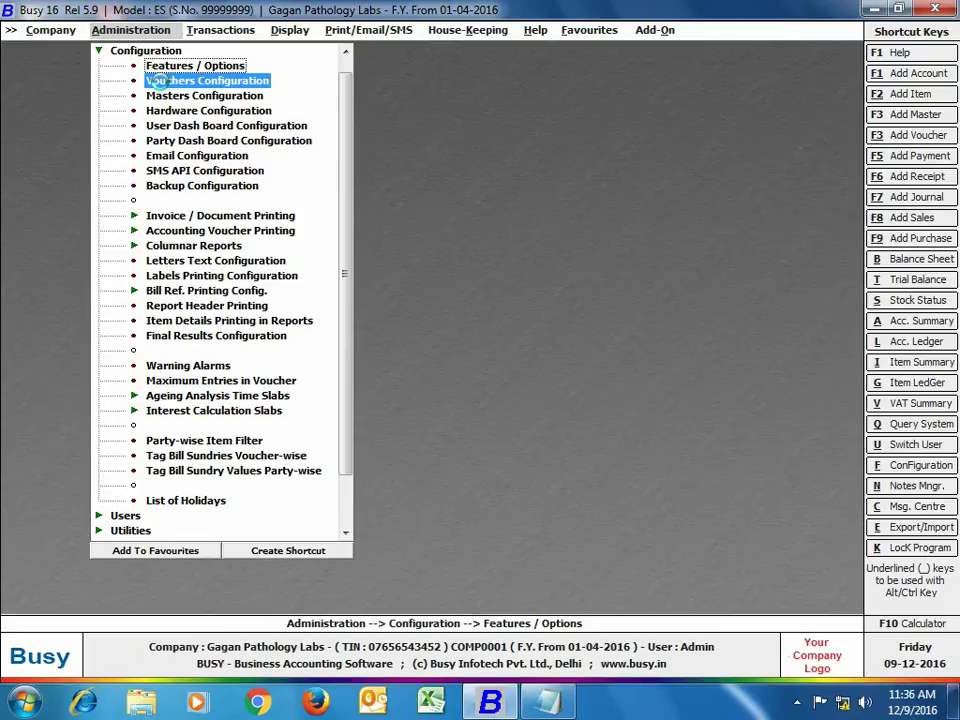
key(Right)
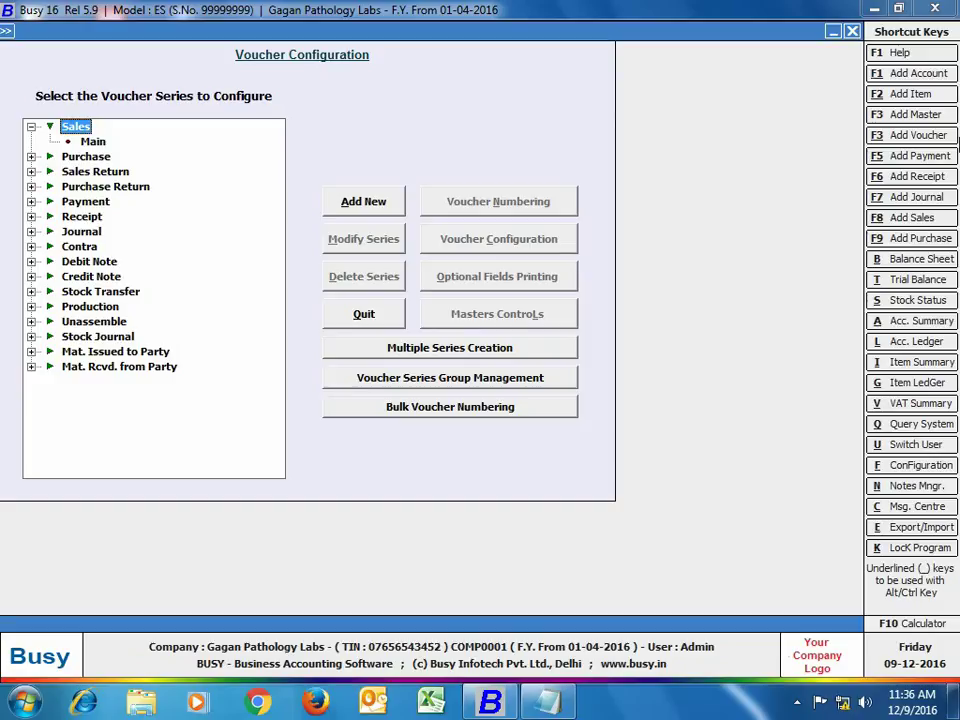
key(Down)
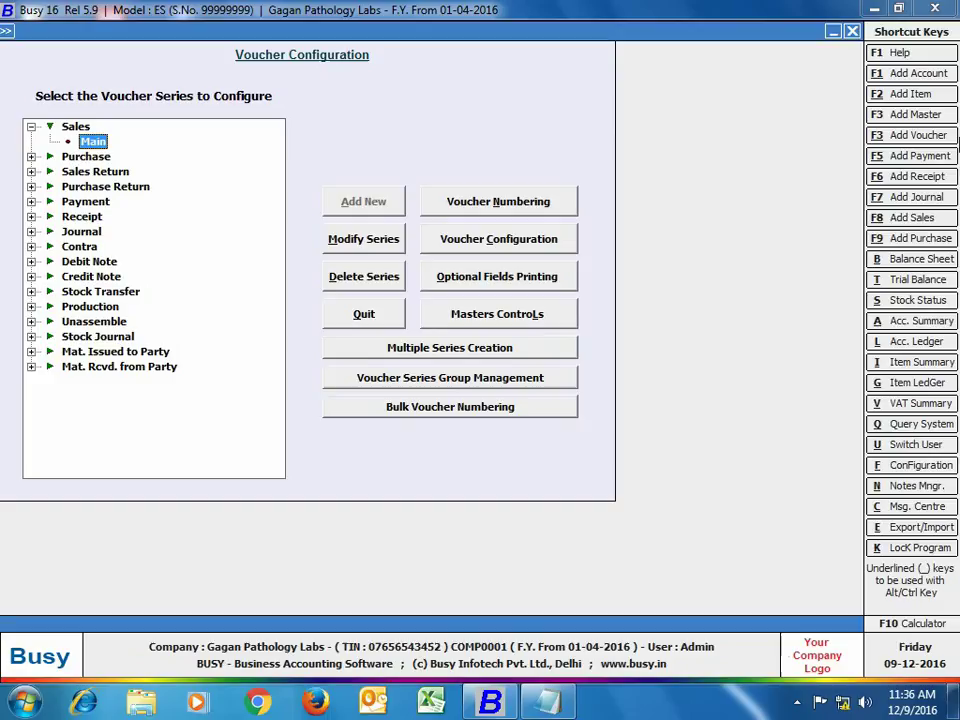
key(alt+m)
text(X-Ray)
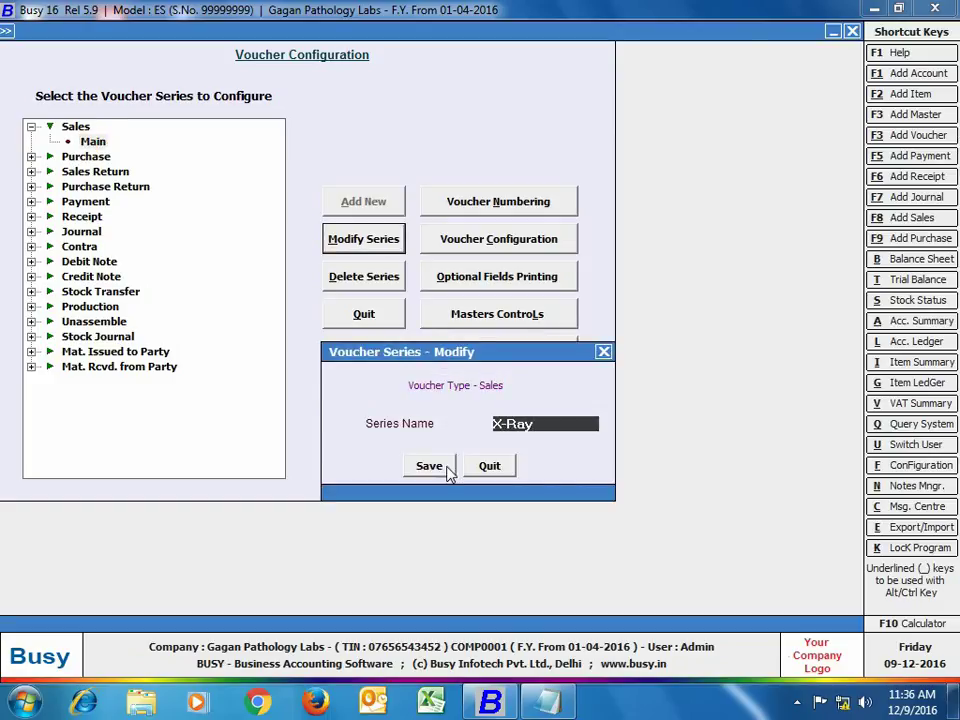
click(448, 467)
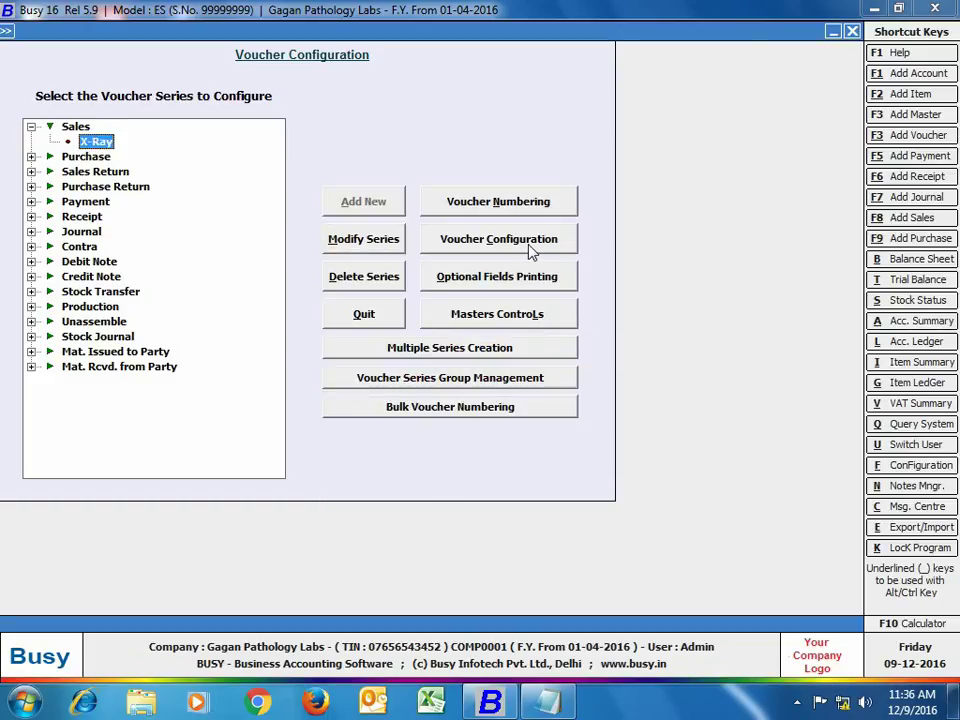
Step: Turn on custom captions for the X-Ray series: long name X-Ray Test, short name XRay
click(530, 250)
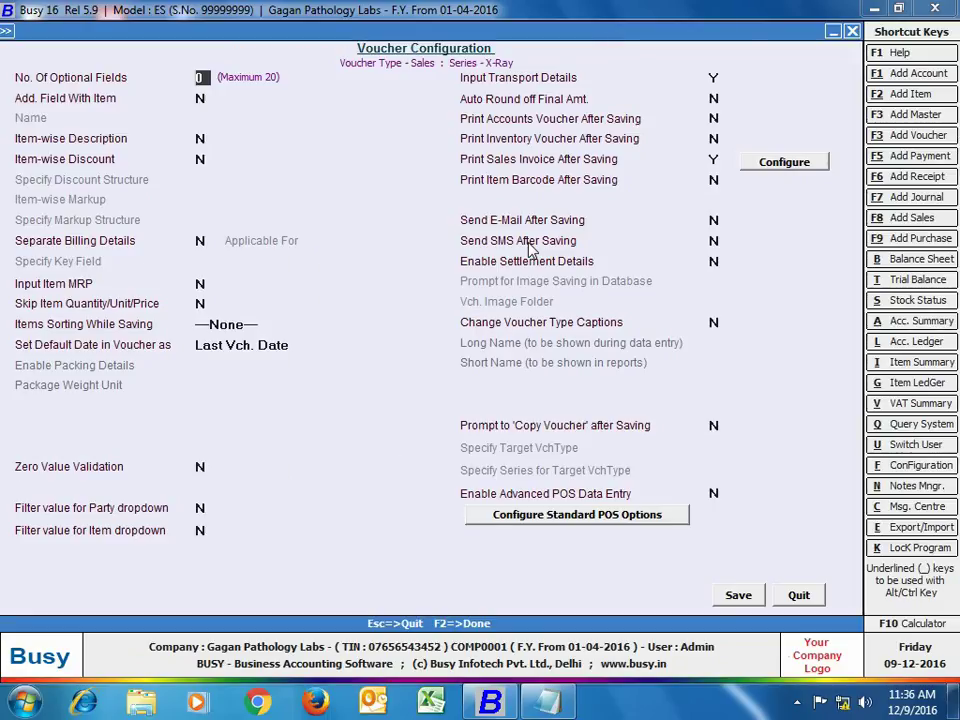
click(718, 323)
key(y)
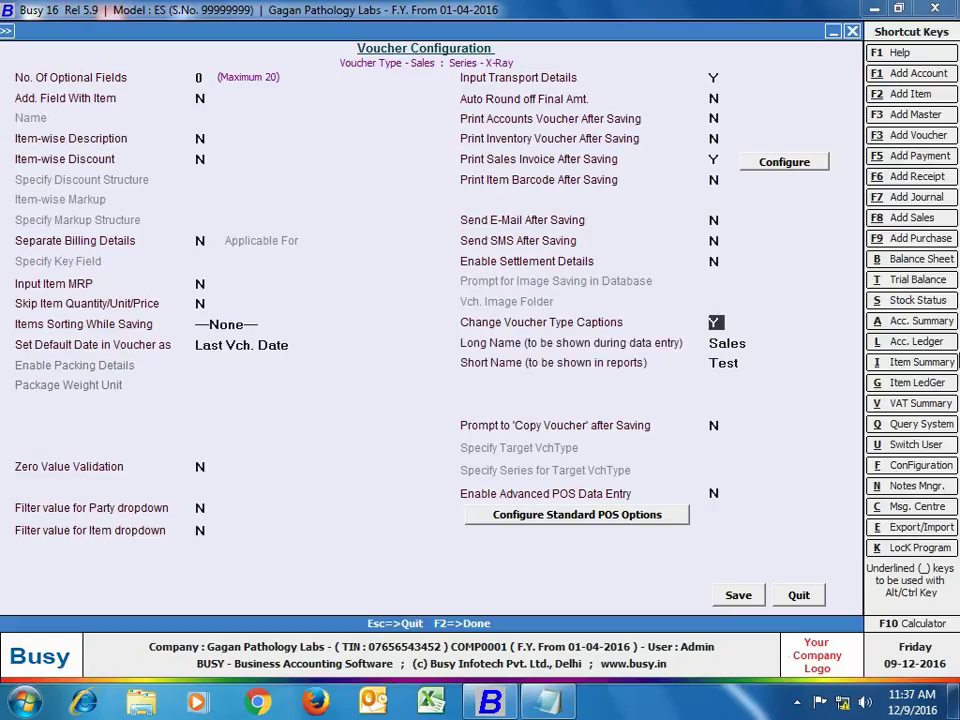
key(Return)
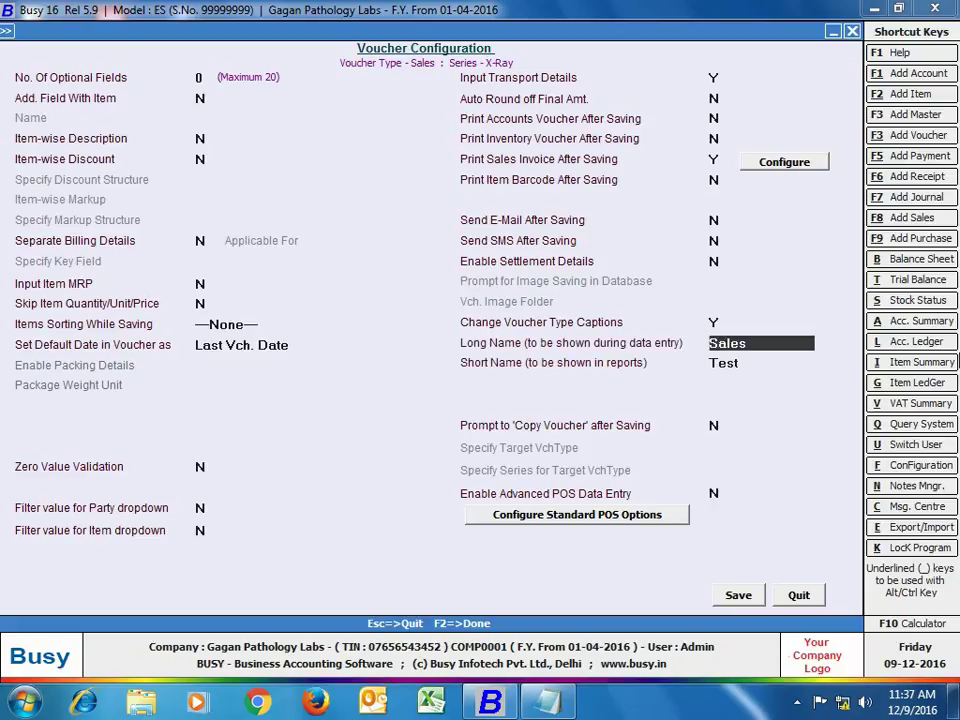
text(X-Ray Test)
key(Return)
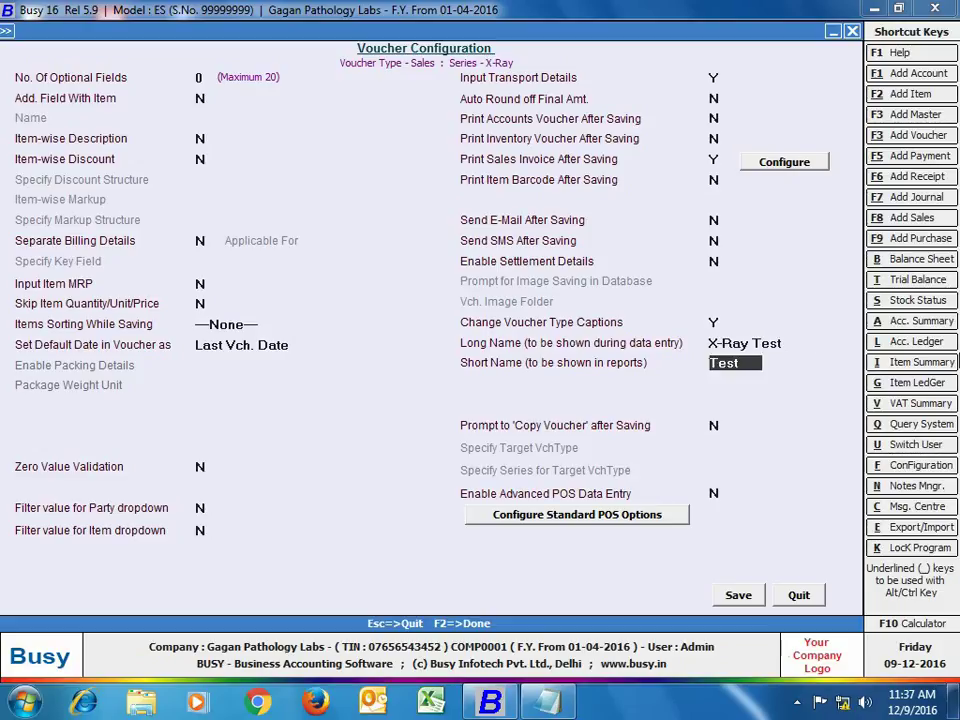
text(XRay)
Step: Save the X-Ray settings and add a new Sales series named Ultrasound
click(742, 596)
click(363, 201)
text(Ultrasound)
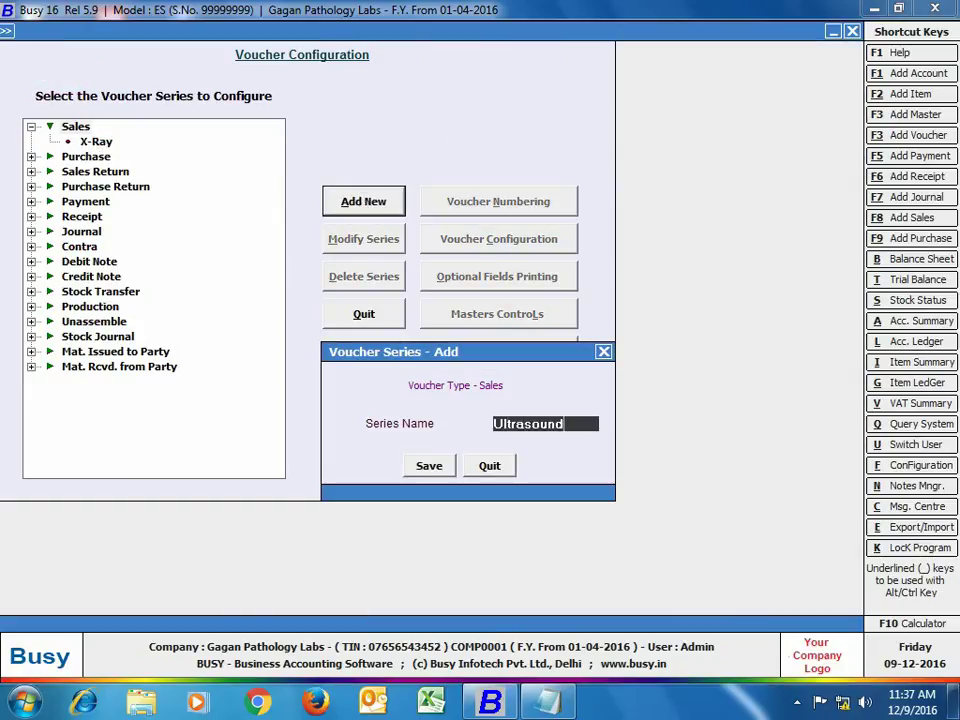
key(Return)
Step: Give the Ultrasound series custom captions: long name Ultrasound, short name U/S
key(Return)
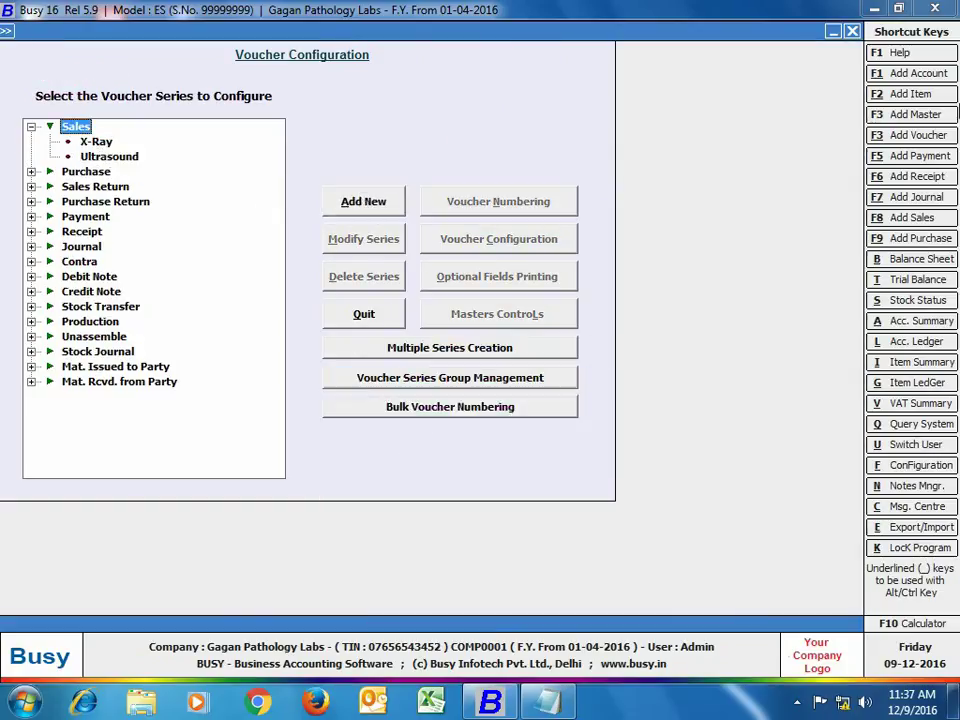
click(130, 157)
click(458, 242)
click(716, 324)
text(y)
key(Return)
text(Ultrasound)
key(Return)
text(U/S)
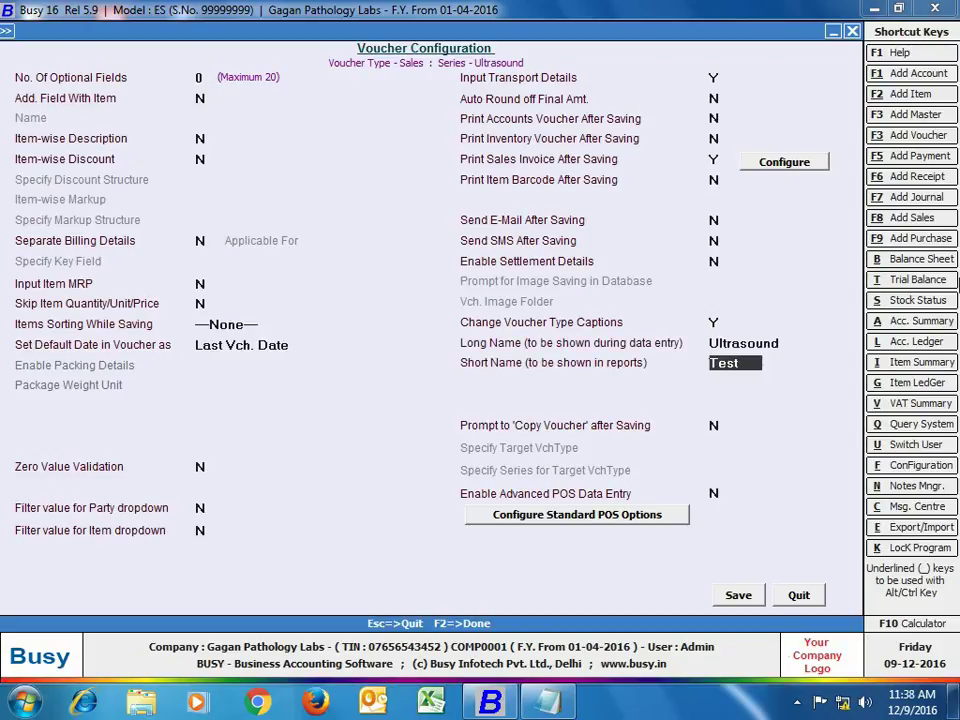
key(Return)
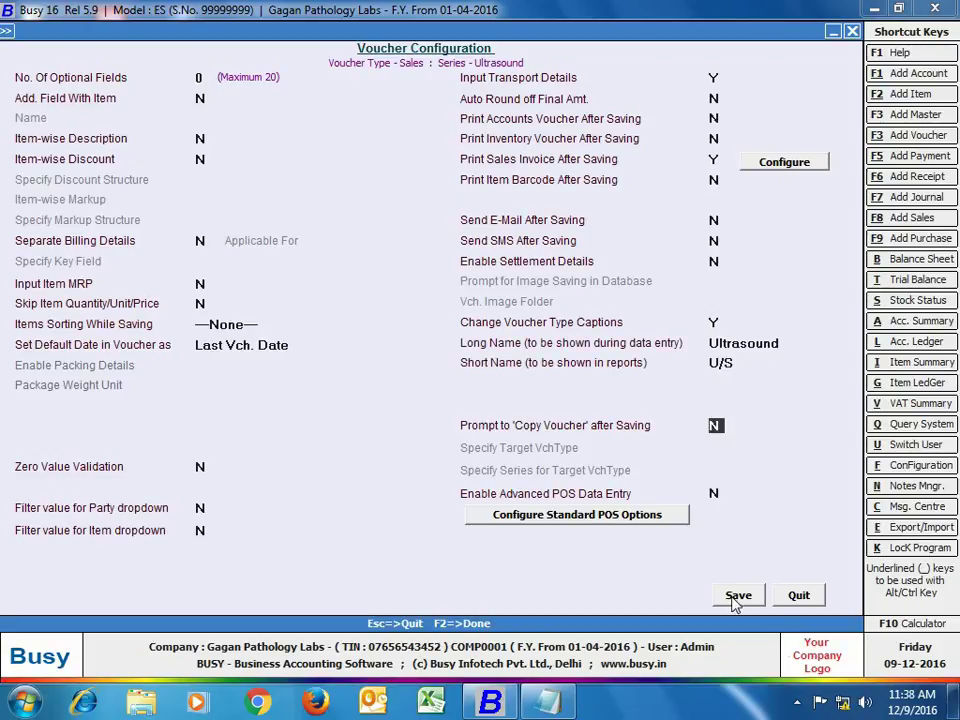
Step: Save the Ultrasound settings and add a new Sales series named MRI
click(737, 596)
key(Up)
key(Up)
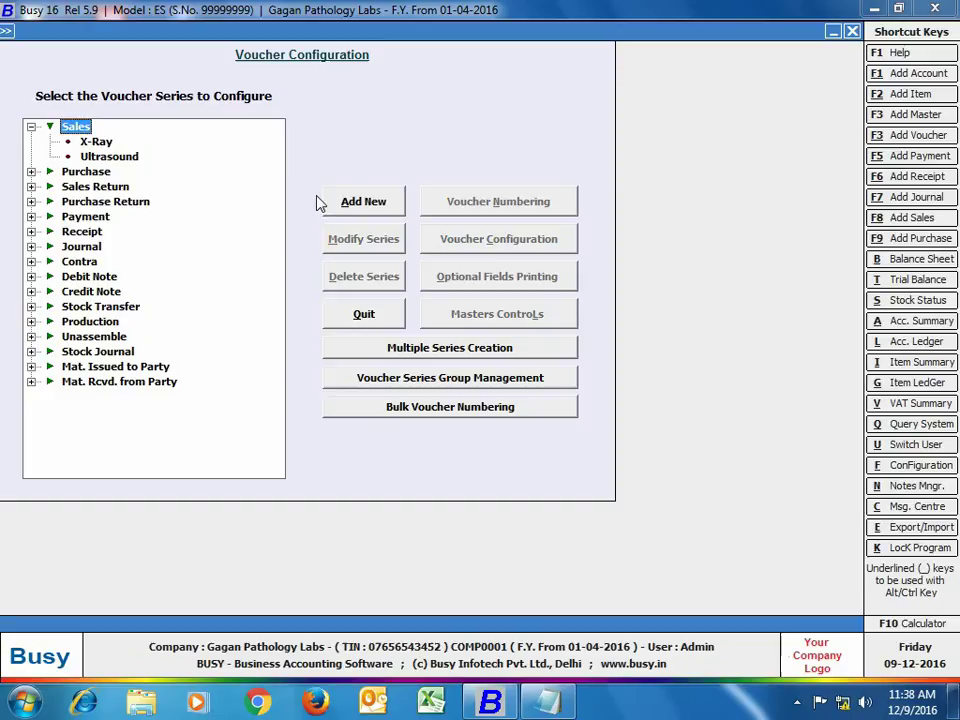
click(388, 203)
text(MRI)
key(Return)
Step: Give the MRI series custom captions with long and short name MRI, and save
key(Return)
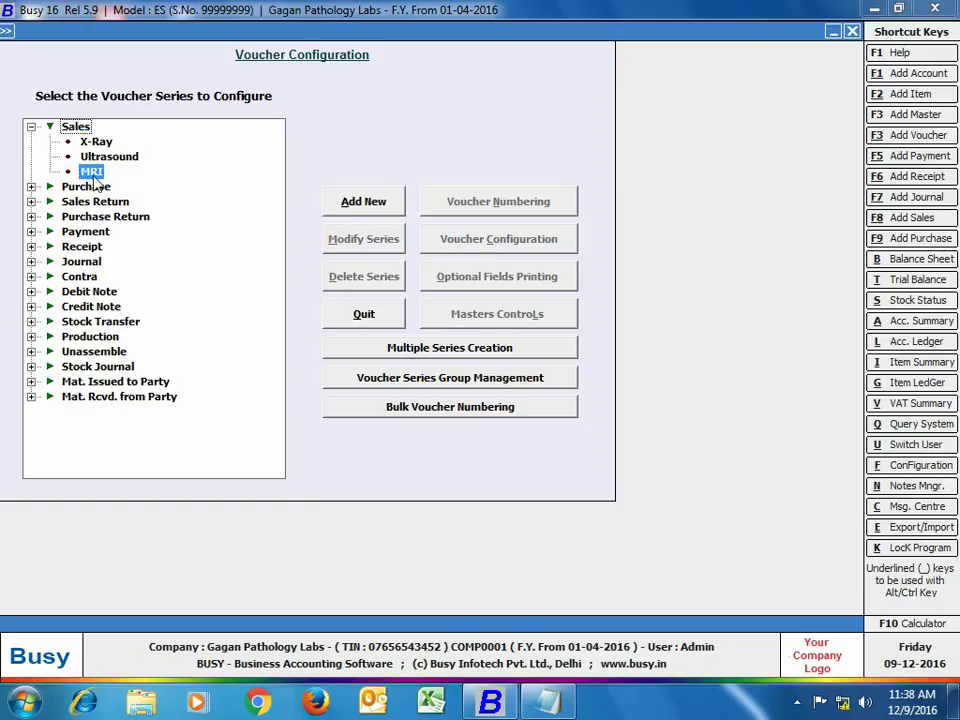
click(500, 246)
key(y)
key(Return)
text(MRI)
key(Return)
text(MRI)
key(Return)
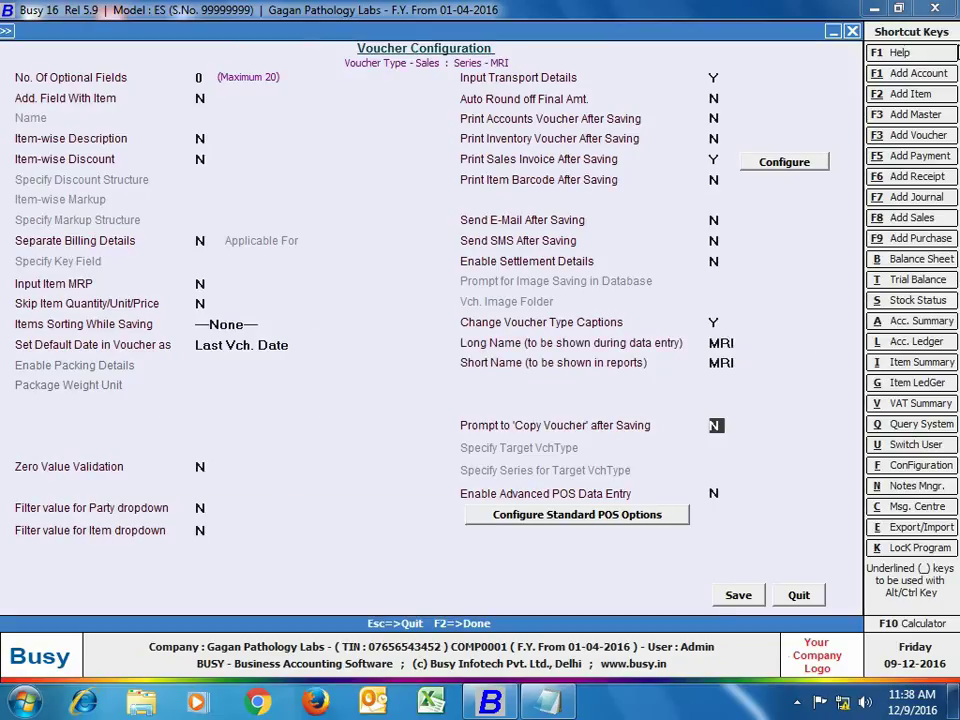
click(738, 595)
Step: Close the series configuration and bring up the Transactions > Tests options
click(853, 33)
click(220, 30)
click(219, 50)
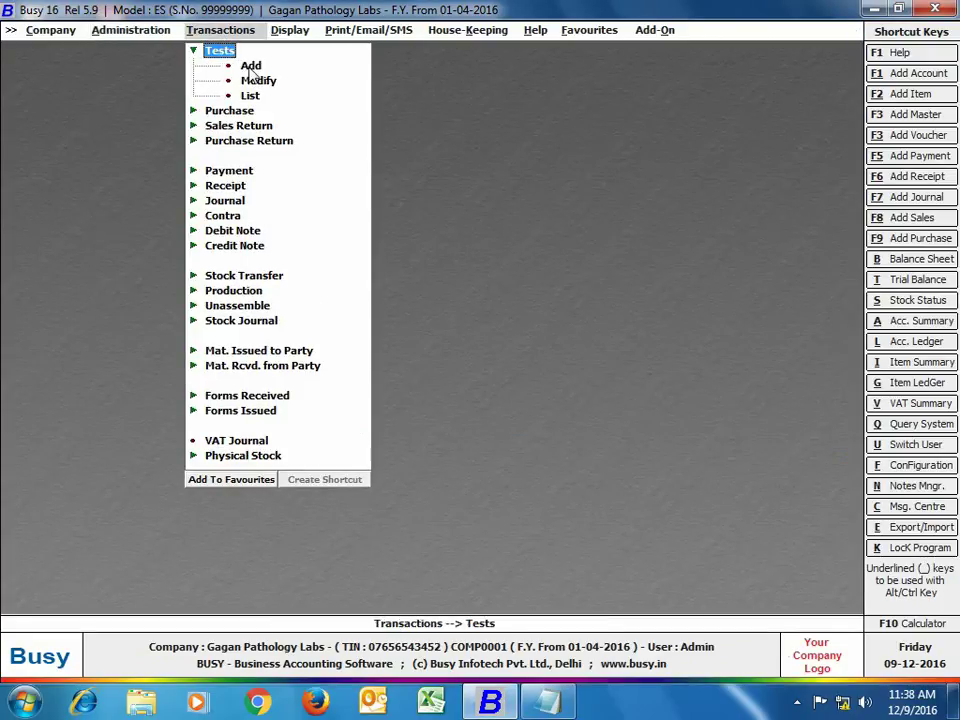
Step: Begin an MRI Tests voucher dated 01-04-2016 with Services as the sale type
click(252, 68)
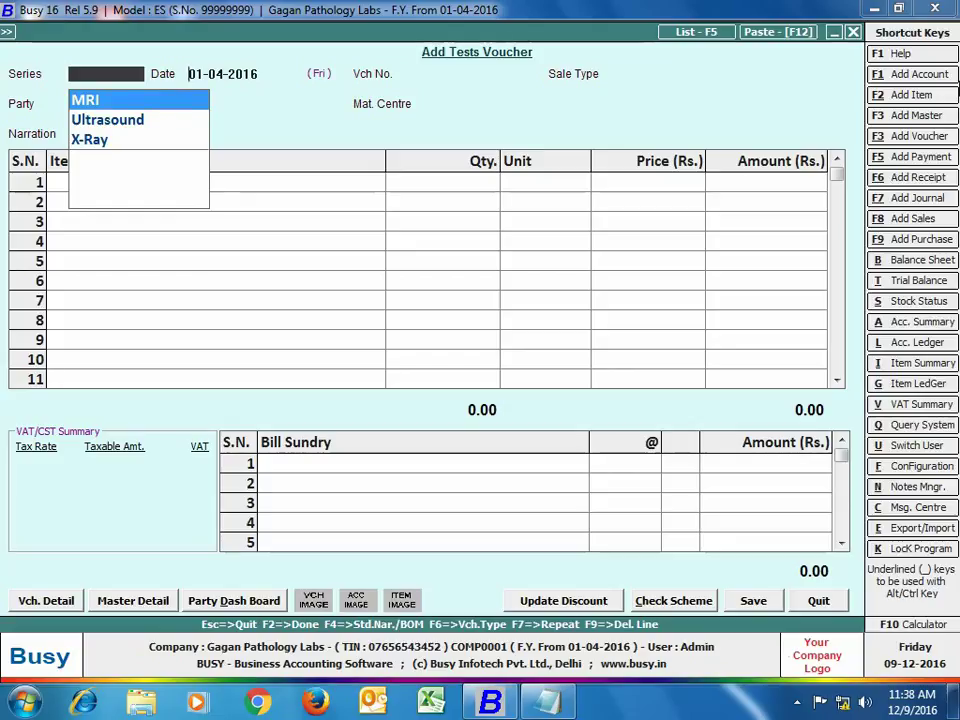
key(Return)
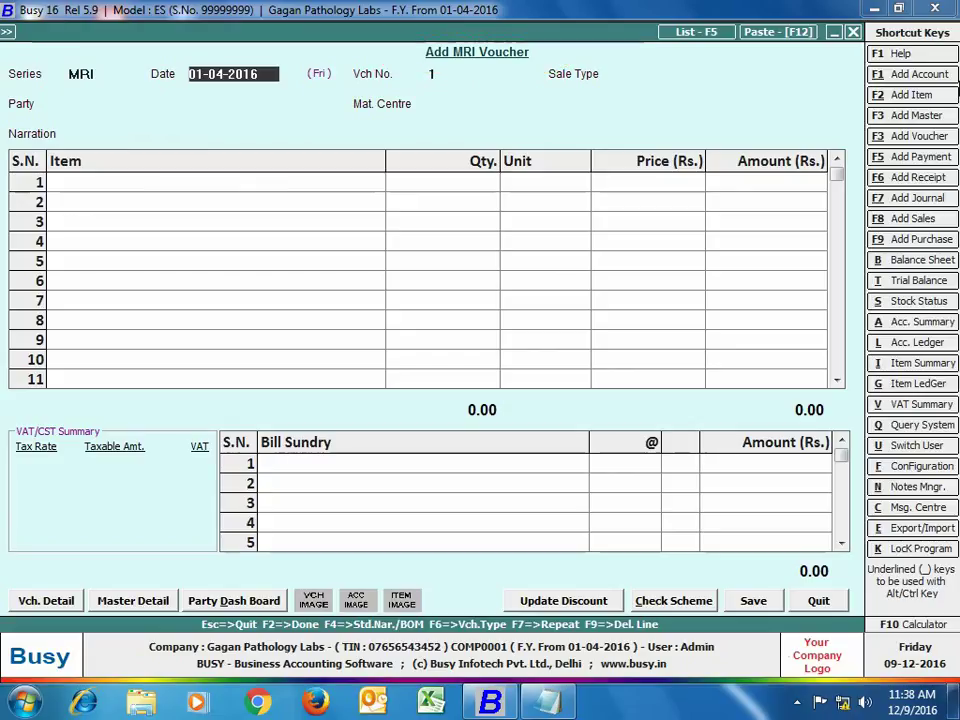
key(Return)
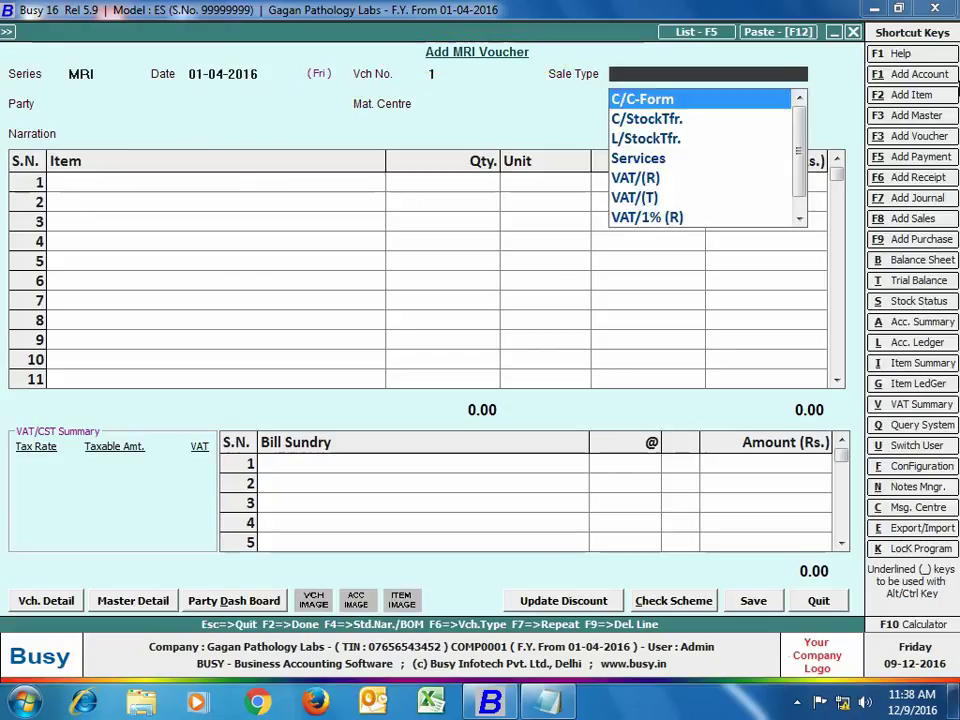
text(SER)
key(Return)
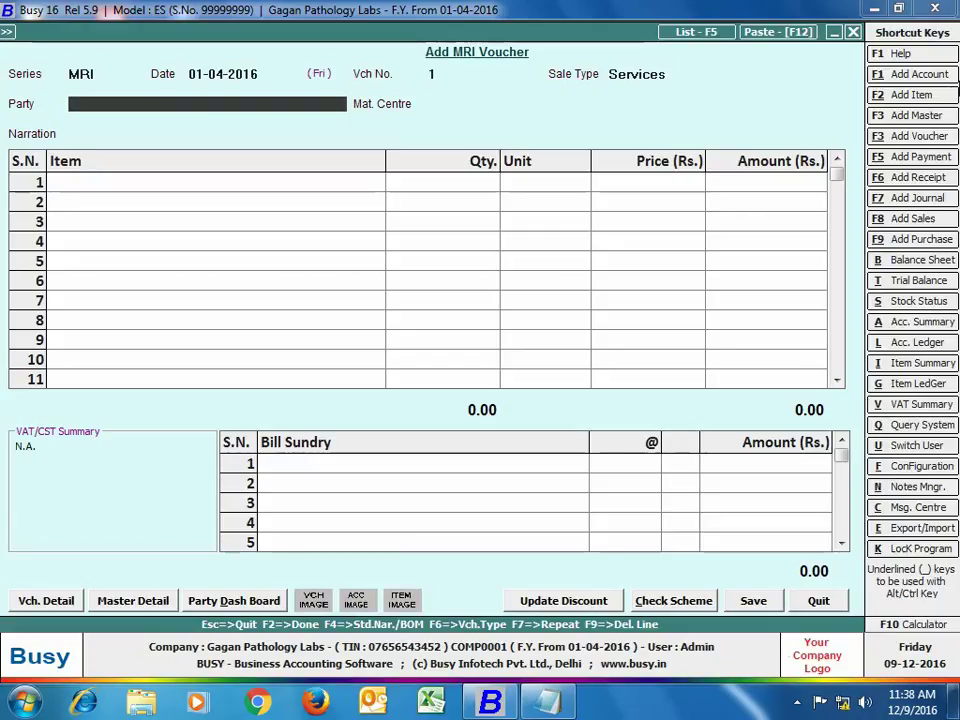
key(ctrl+f8)
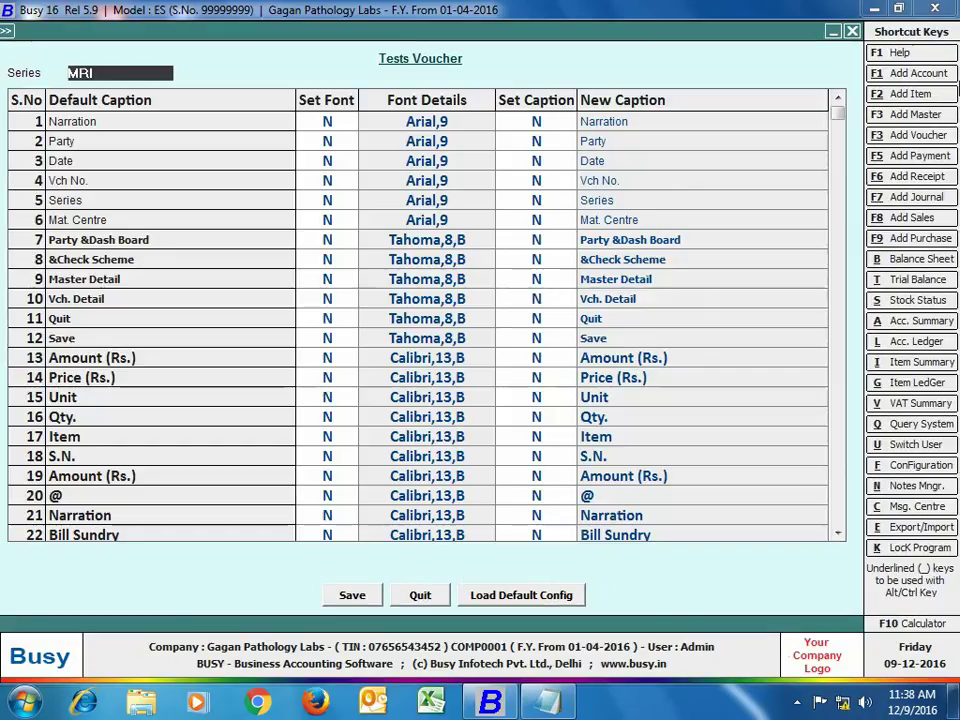
Step: Recaption Party as Patient Name and Mat. Centre as Machine, then save and acknowledge the reload
click(536, 143)
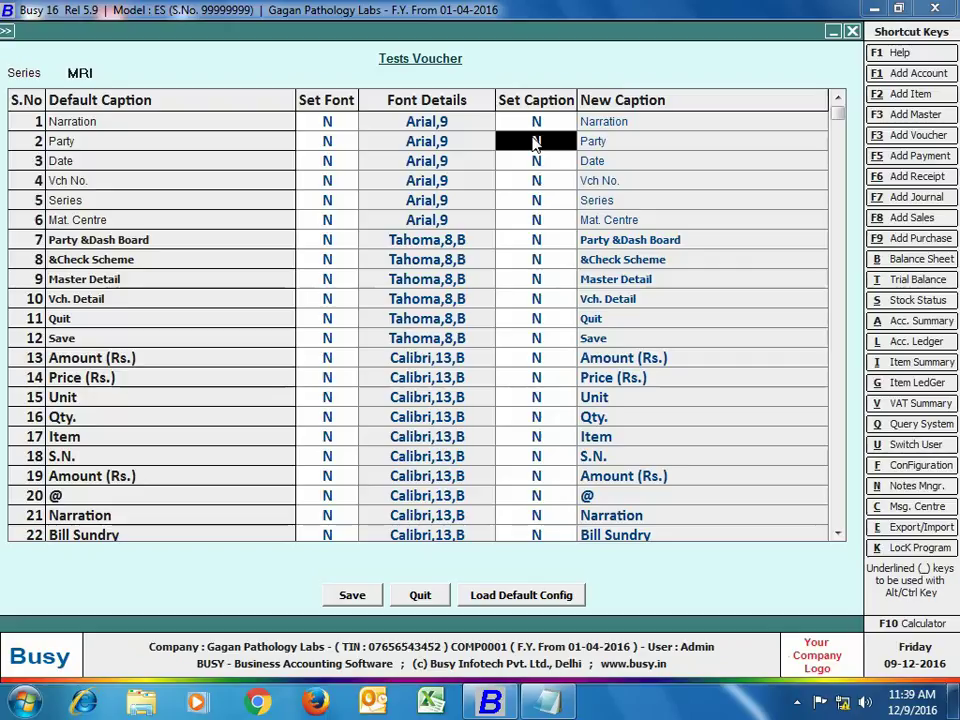
text(Y)
key(Return)
text(Patient Name)
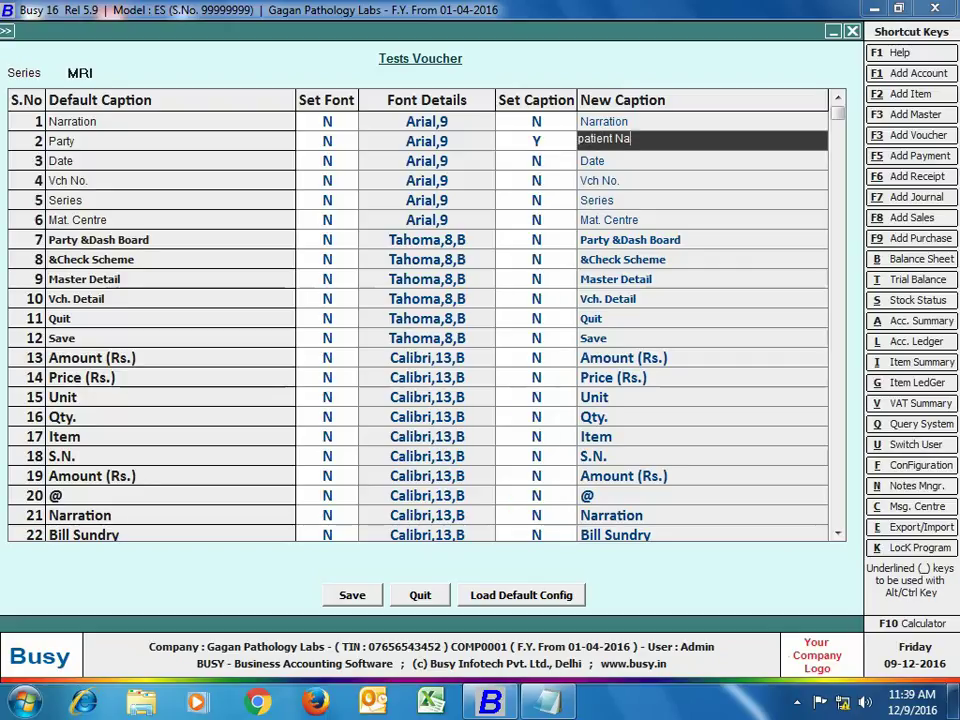
key(Return)
click(536, 220)
text(Y)
key(Return)
text(Machine)
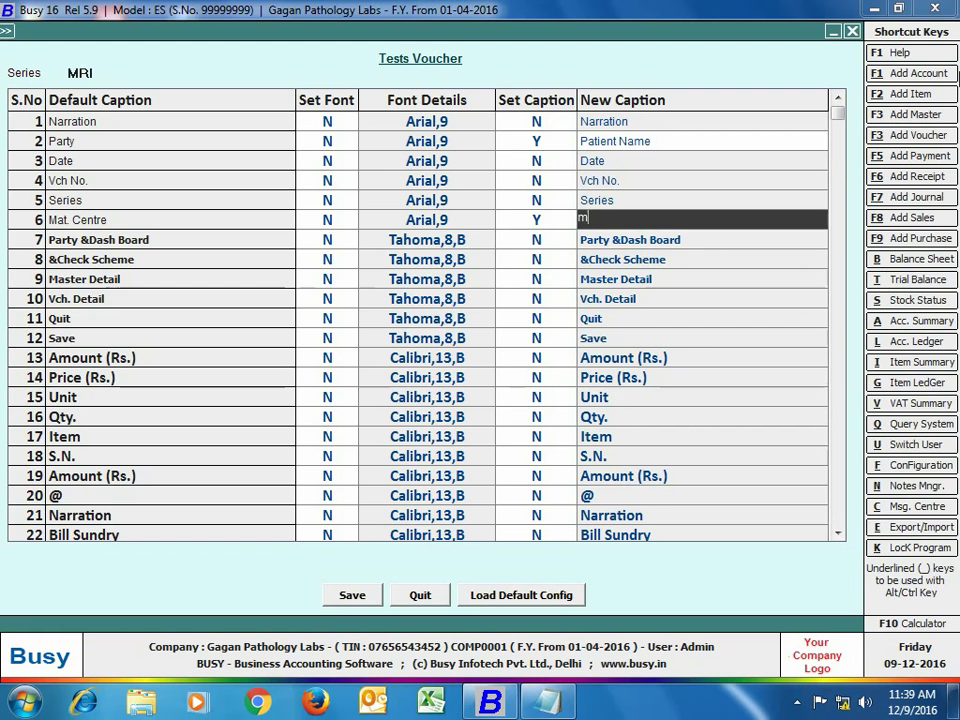
key(Return)
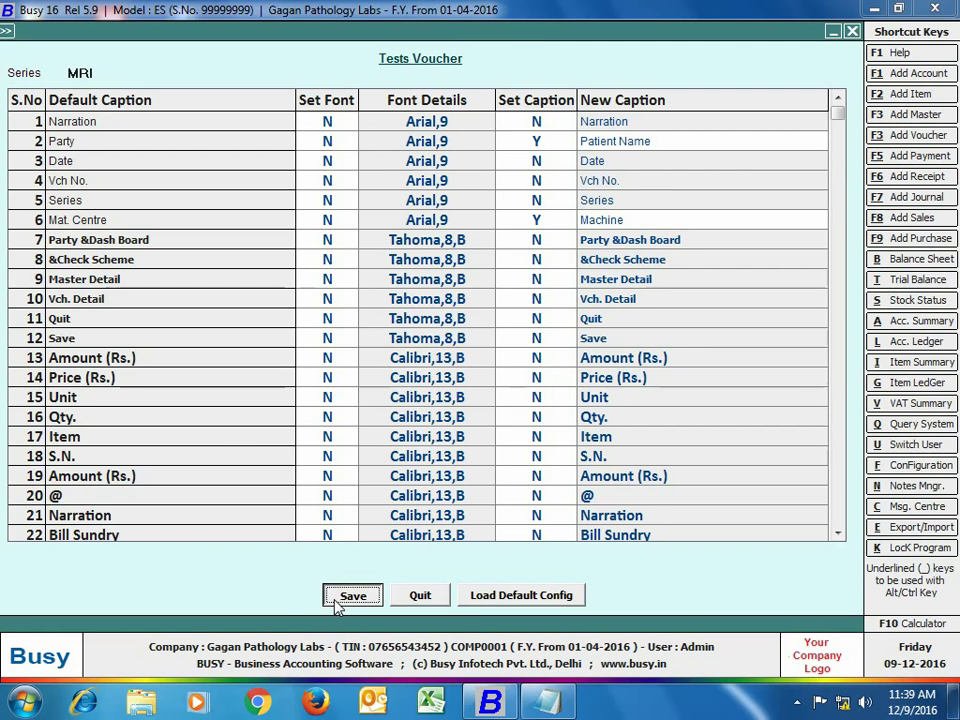
click(335, 600)
click(592, 388)
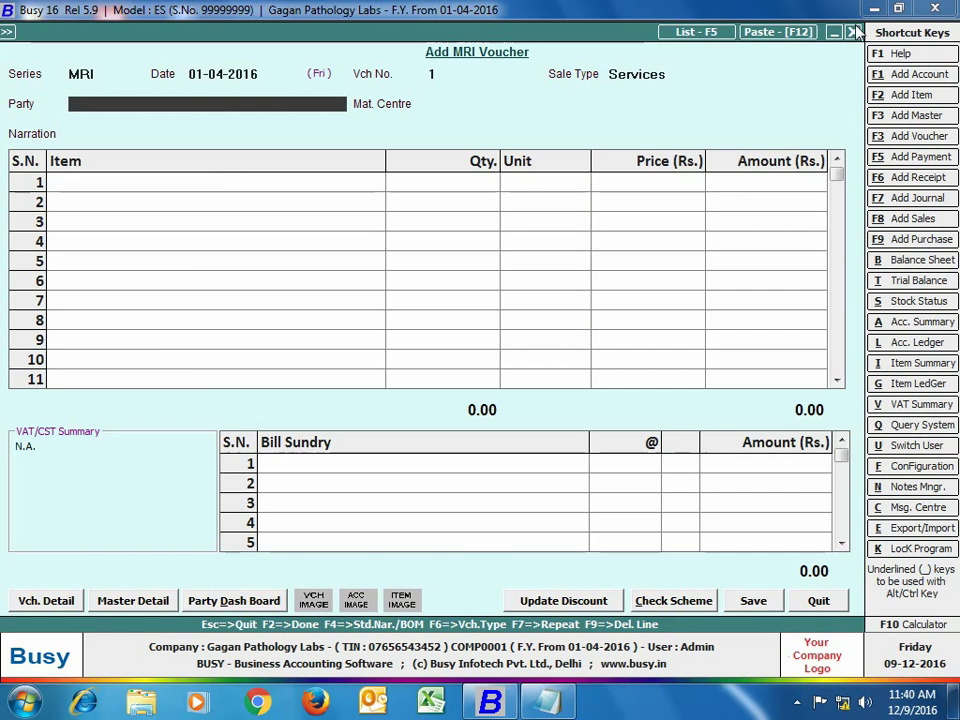
Step: Start a fresh MRI Tests voucher with sale type Services and select the patient account
key(Escape)
click(252, 66)
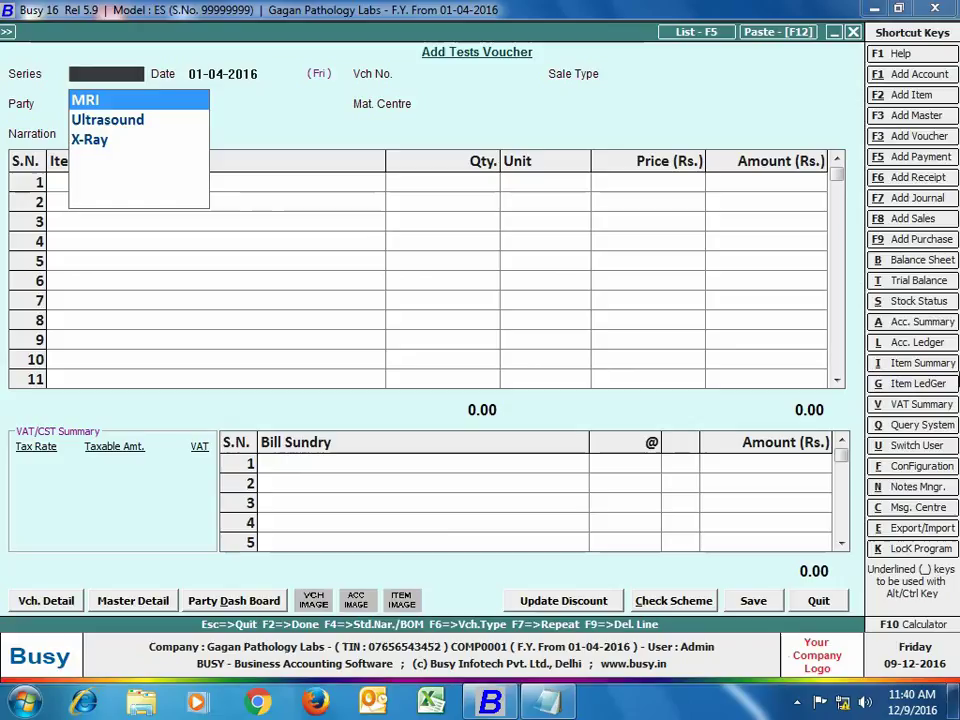
key(Return)
key(Return)
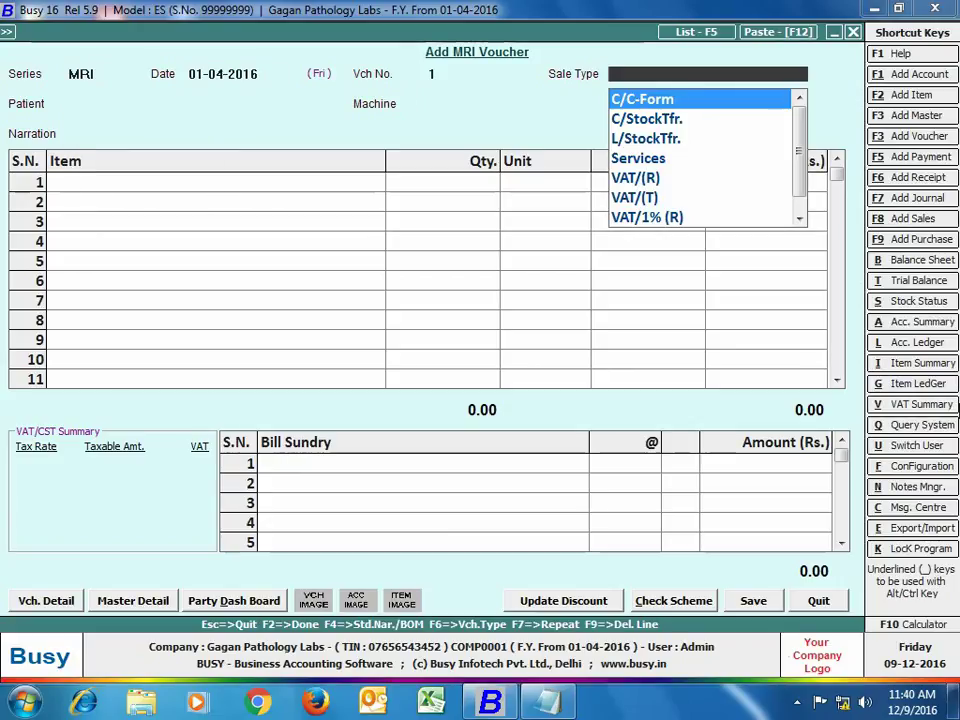
key(Down)
key(Down)
key(Down)
key(Return)
text(ra)
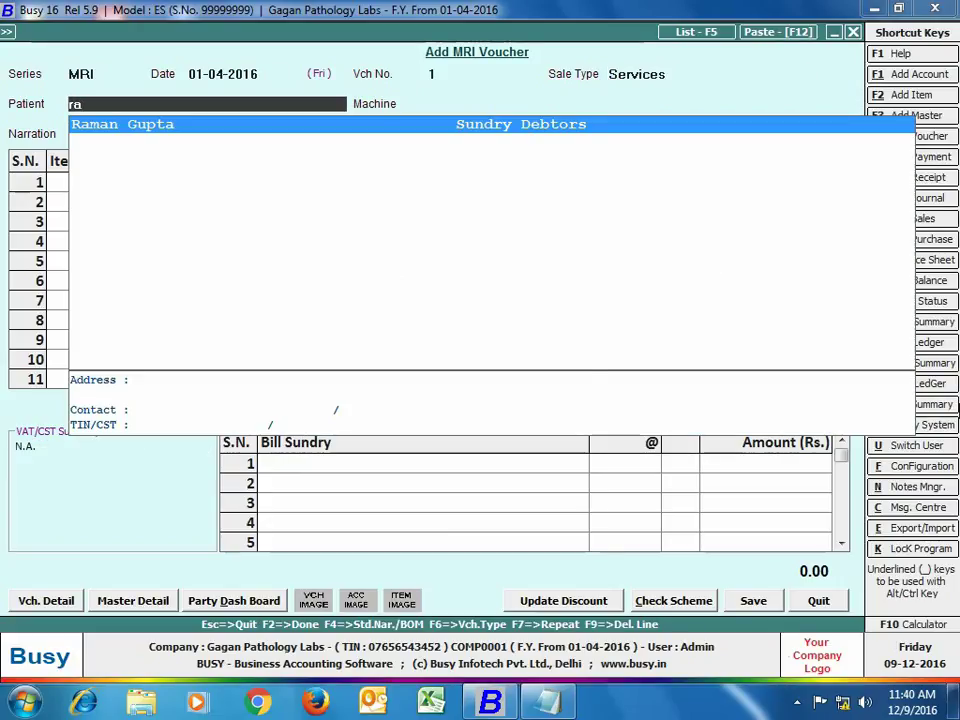
key(Return)
Step: Bill one Head MRI at 2,500 on Machine1 and save the voucher without printing
key(Return)
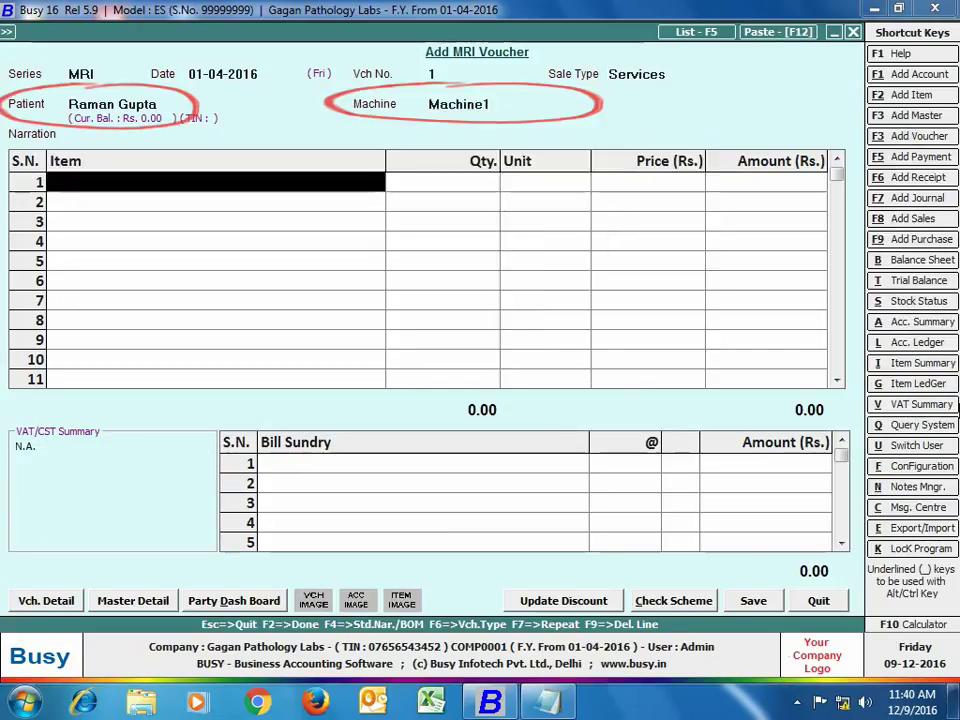
text(hea)
key(Return)
text(1)
key(Return)
text(25)
key(Return)
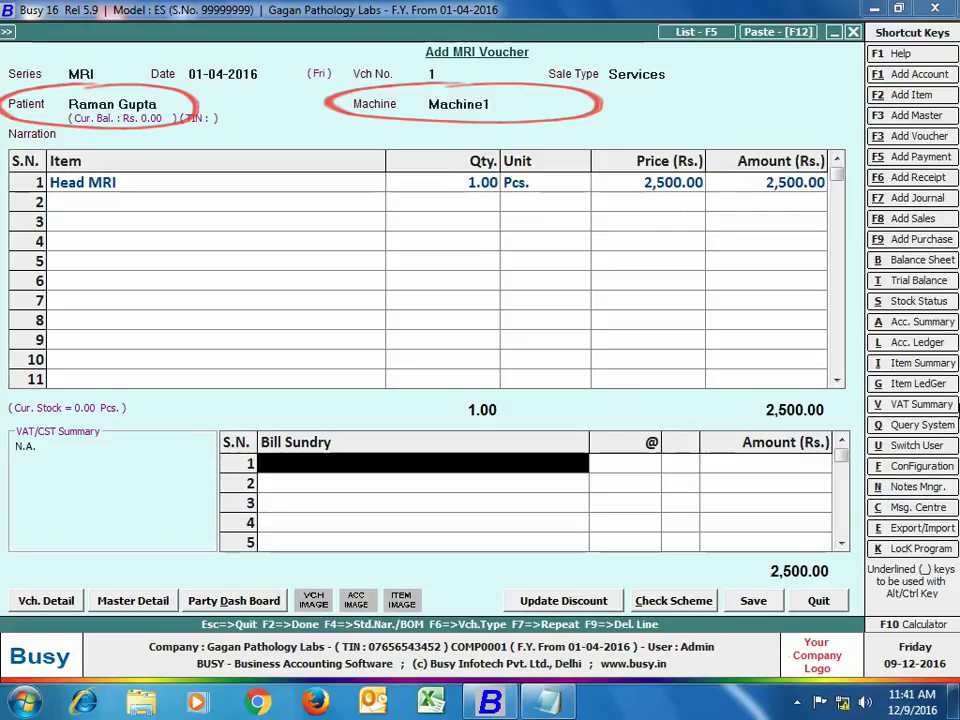
key(Return)
key(Return)
key(Right)
key(Return)
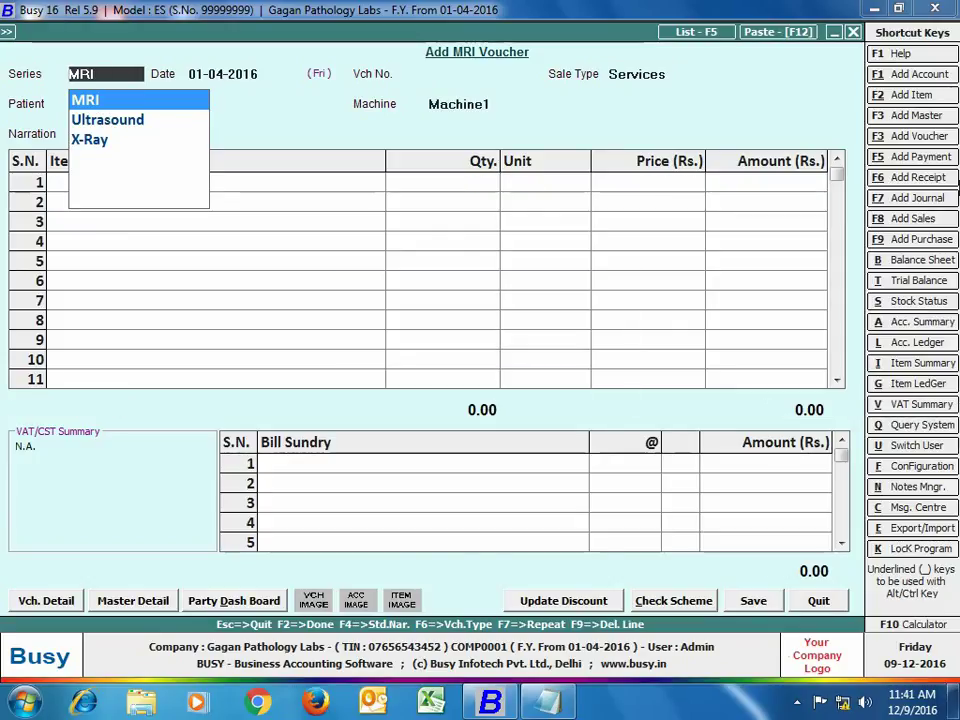
Step: Save an Ultrasound series voucher billing one Abdomen Ultrasound at 900
key(Down)
key(Return)
key(Return)
key(Return)
key(Return)
key(Return)
key(Return)
text(a)
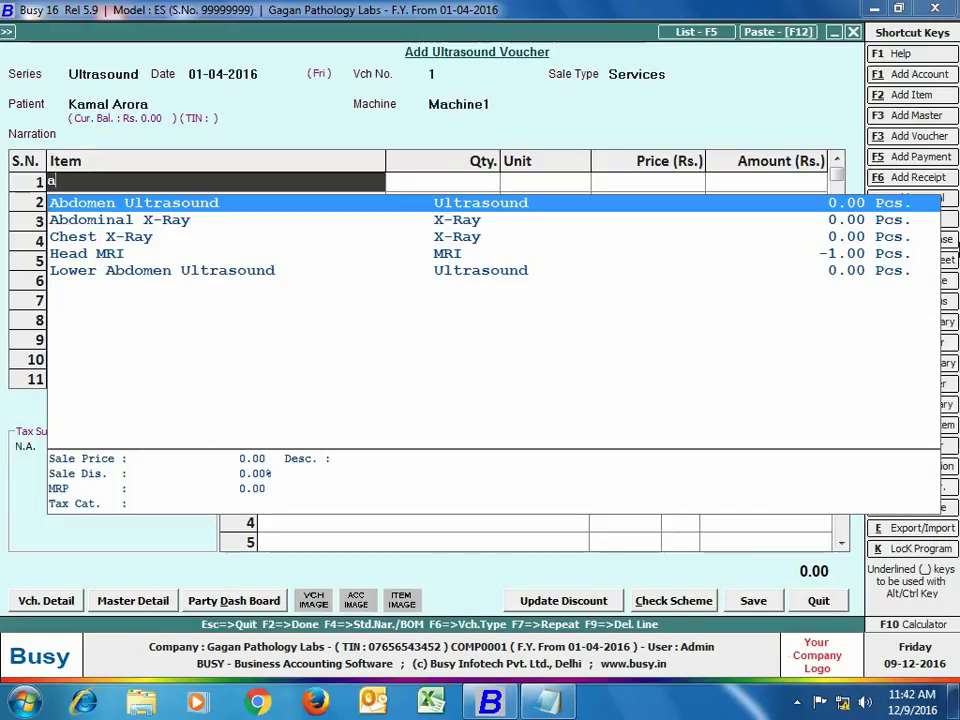
text(bd)
key(Return)
text(1)
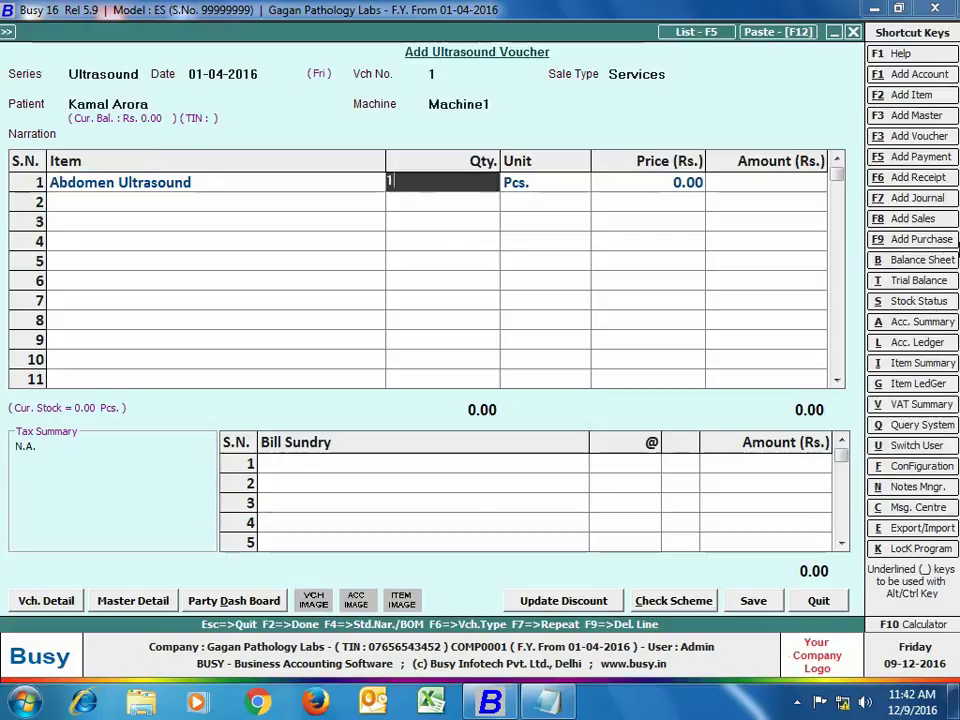
key(Return)
key(Return)
text(900)
key(Return)
key(Return)
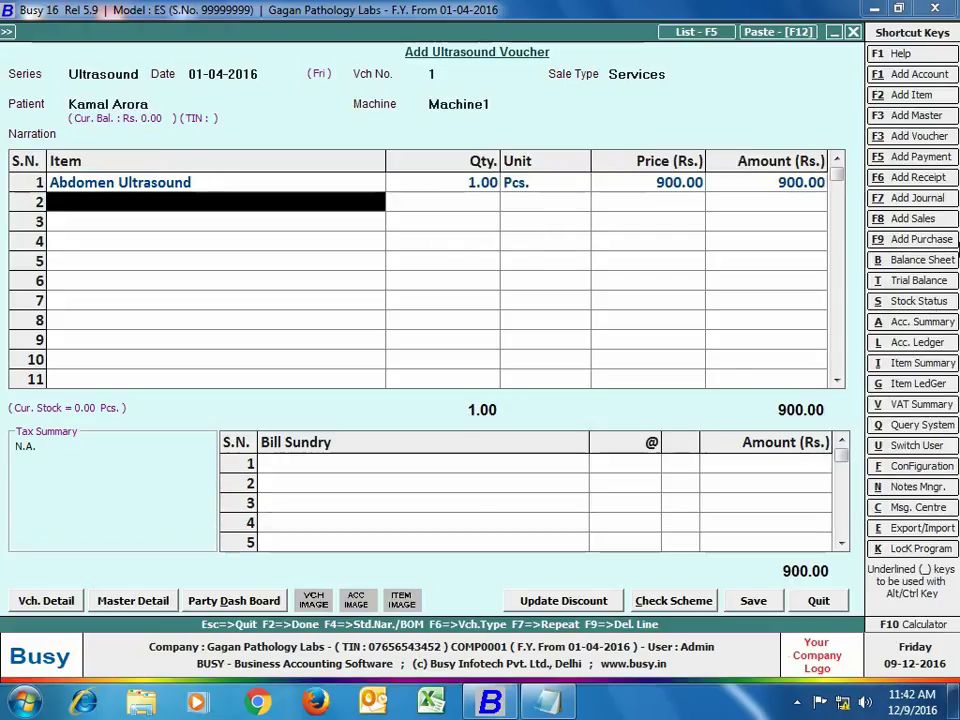
key(Return)
key(Return)
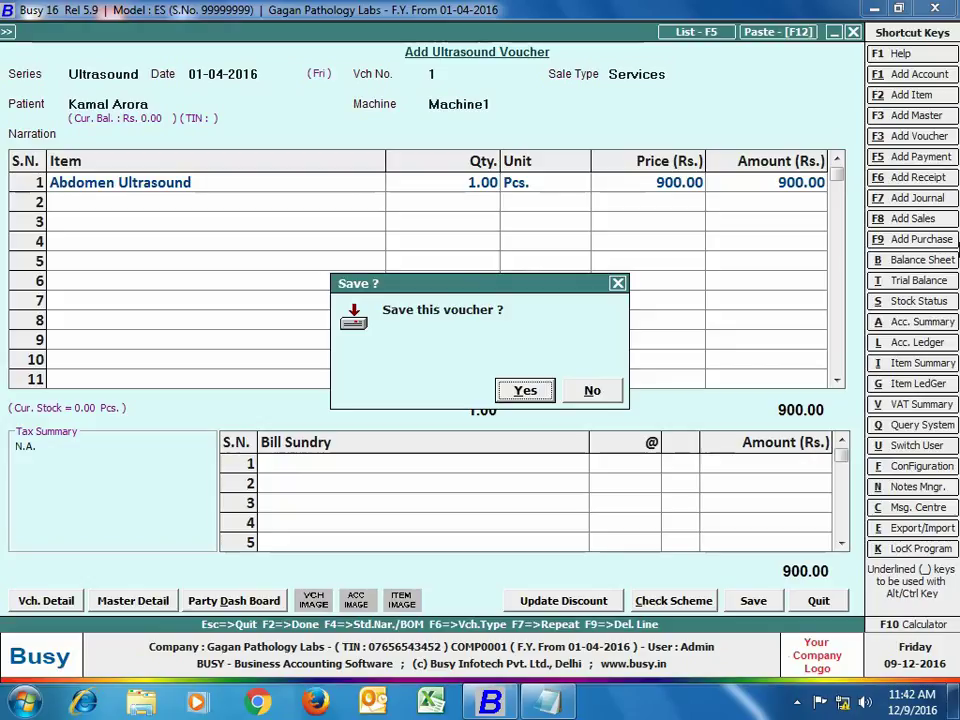
key(Return)
Step: Save an X-Ray series voucher billing one Chest X-Ray at 400 on Machine1
key(Return)
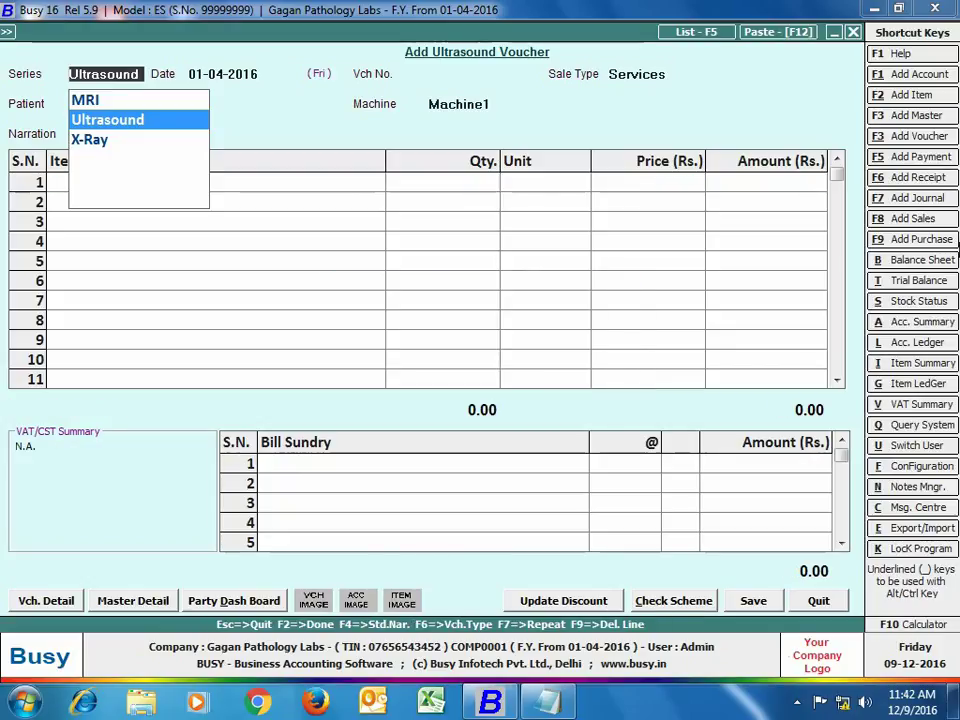
key(Down)
key(Return)
text(ga)
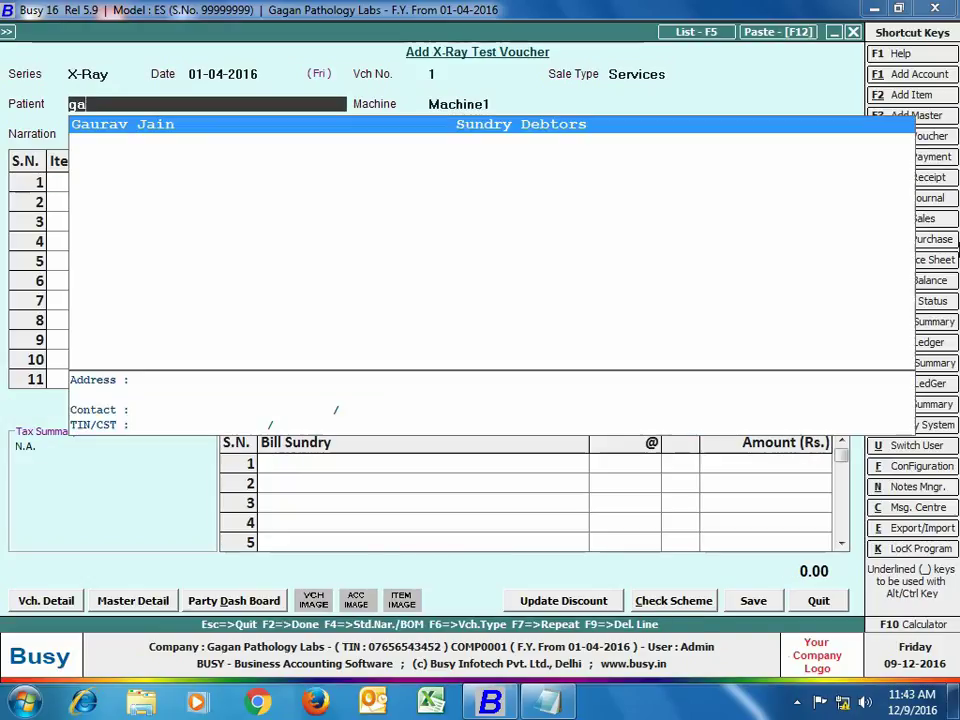
key(Return)
key(Return)
text(che)
key(Down)
key(Return)
text(1)
key(Return)
key(Return)
text(400)
key(Return)
key(Return)
key(Return)
key(Return)
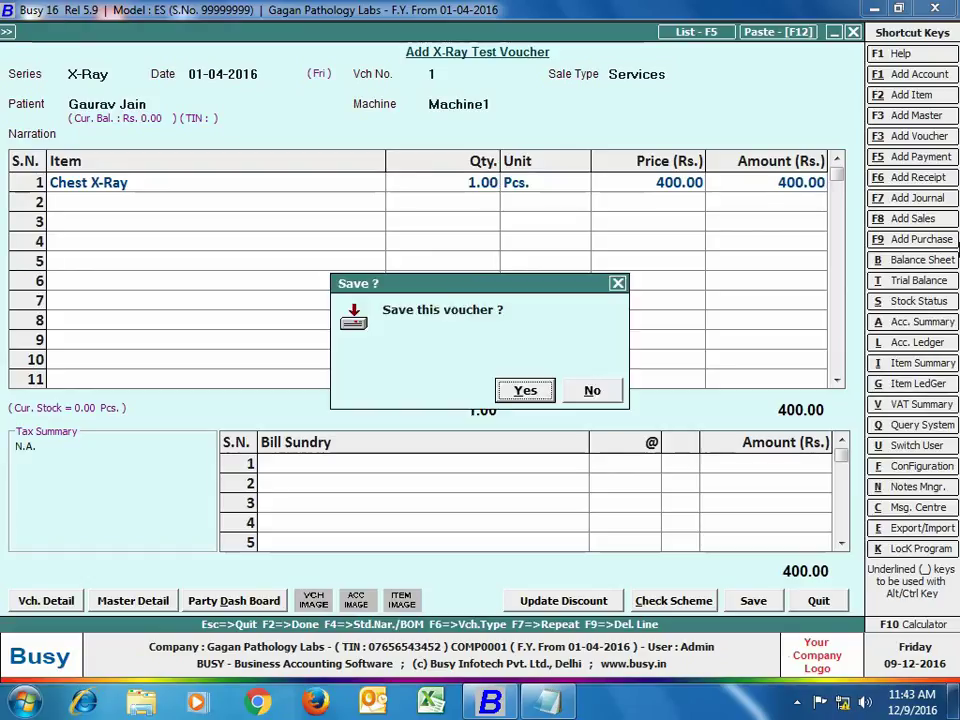
key(Return)
key(Escape)
Step: Open the Account-Wise ledger report from Display > Account Books in the Standard format
click(290, 30)
click(282, 81)
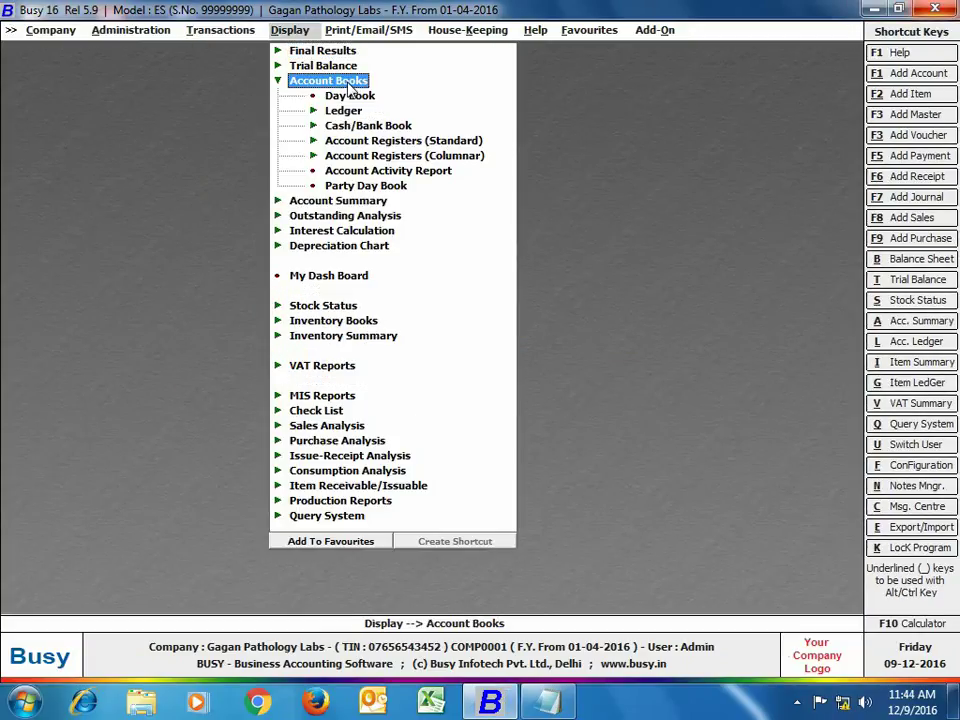
click(357, 114)
click(397, 125)
click(396, 384)
click(392, 390)
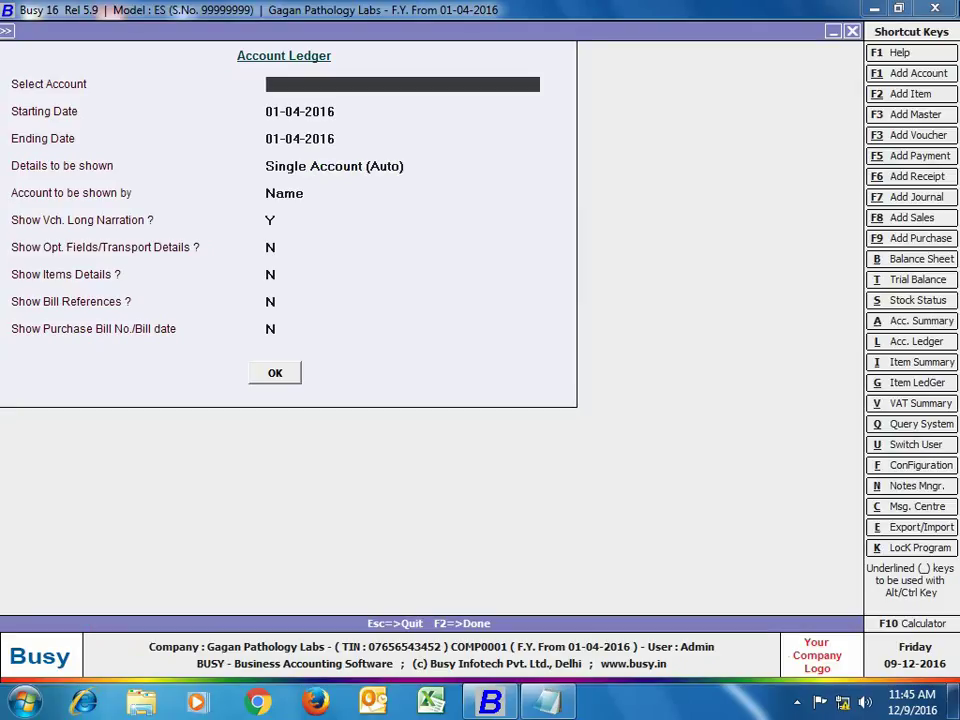
Step: Choose Service Charges Receipts as the ledger account and accept the report settings
text(service)
key(Down)
key(Return)
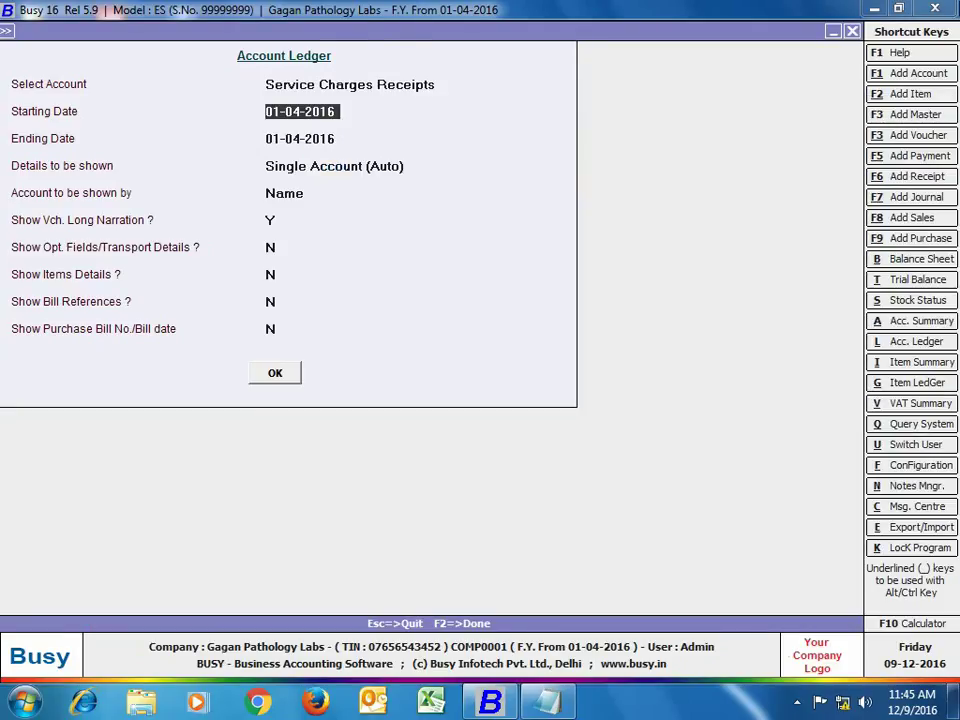
key(Return)
key(Return)
key(Return)
key(Return)
key(Return)
key(Return)
key(Return)
key(Return)
key(Return)
key(Return)
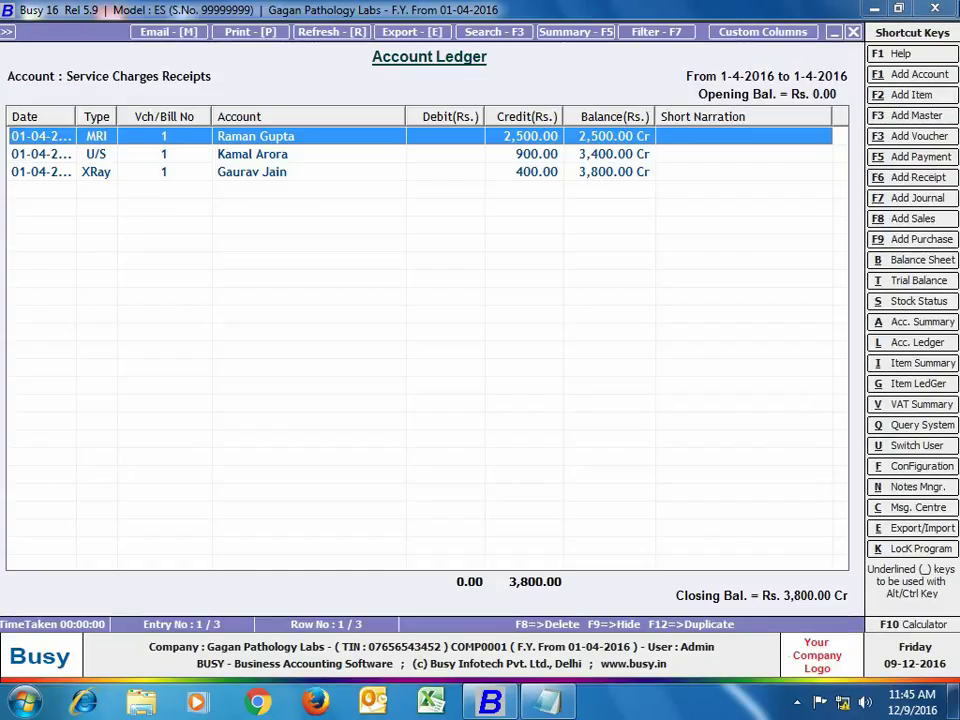